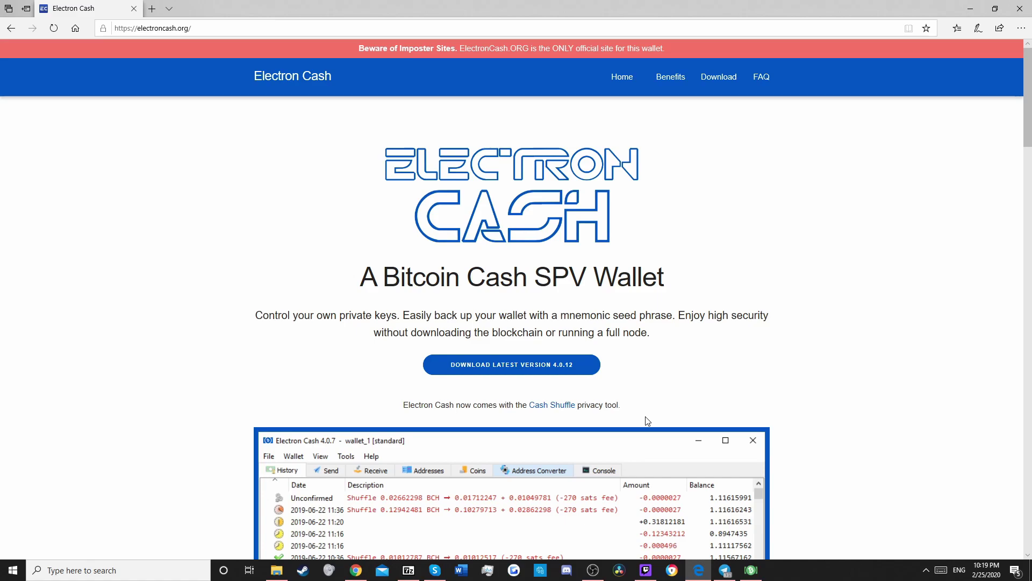
Scroll down electroncash.org to find the SLP Edition section.
scroll(648, 421, down, 3)
scroll(646, 416, down, 2)
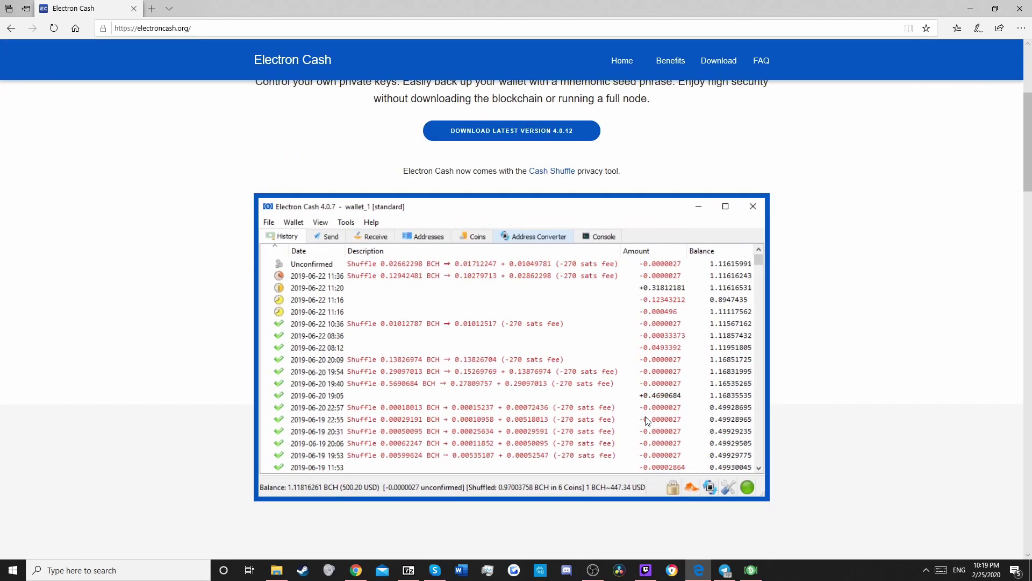
scroll(556, 351, up, 5)
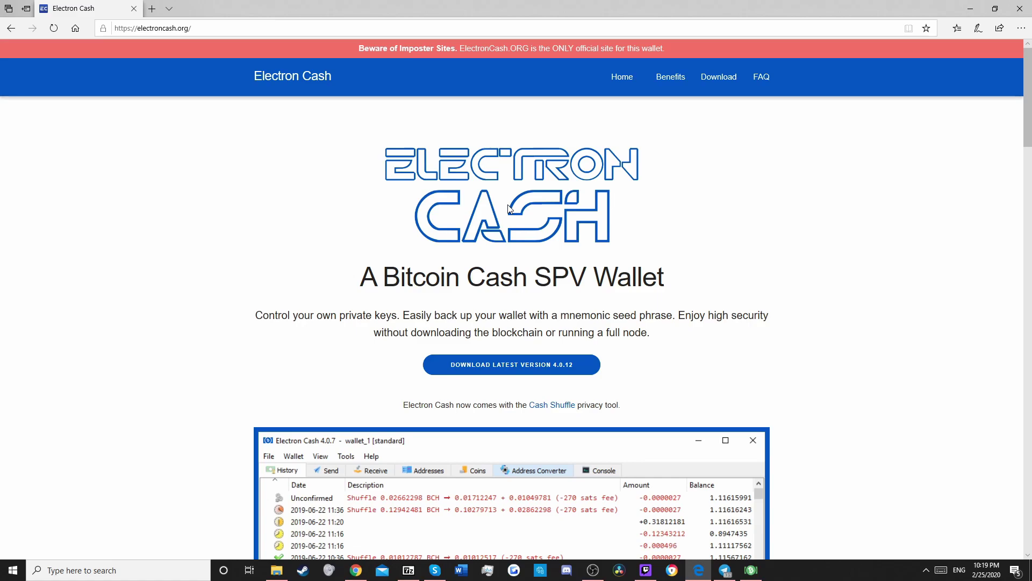
scroll(510, 209, down, 20)
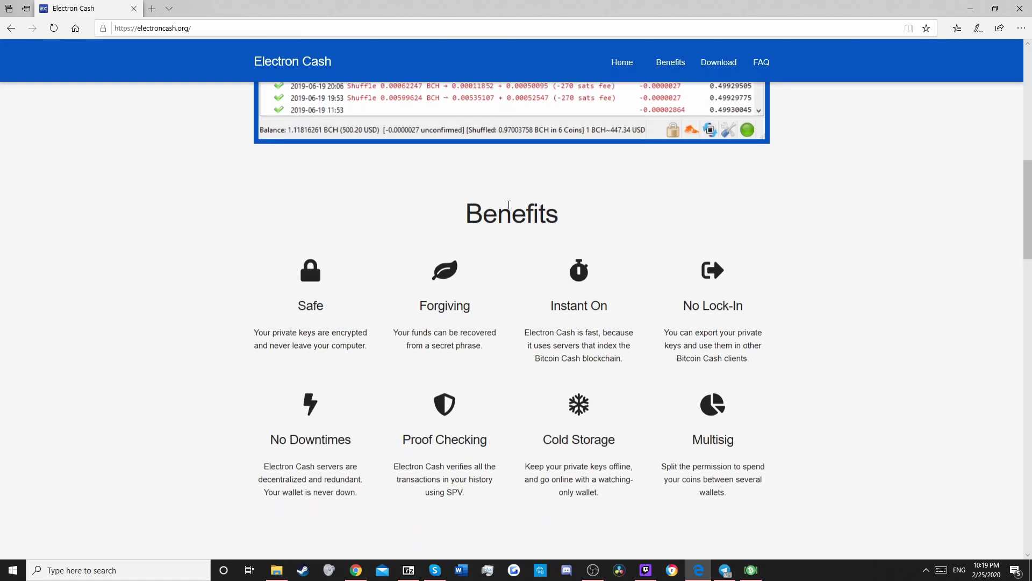
scroll(510, 209, down, 3)
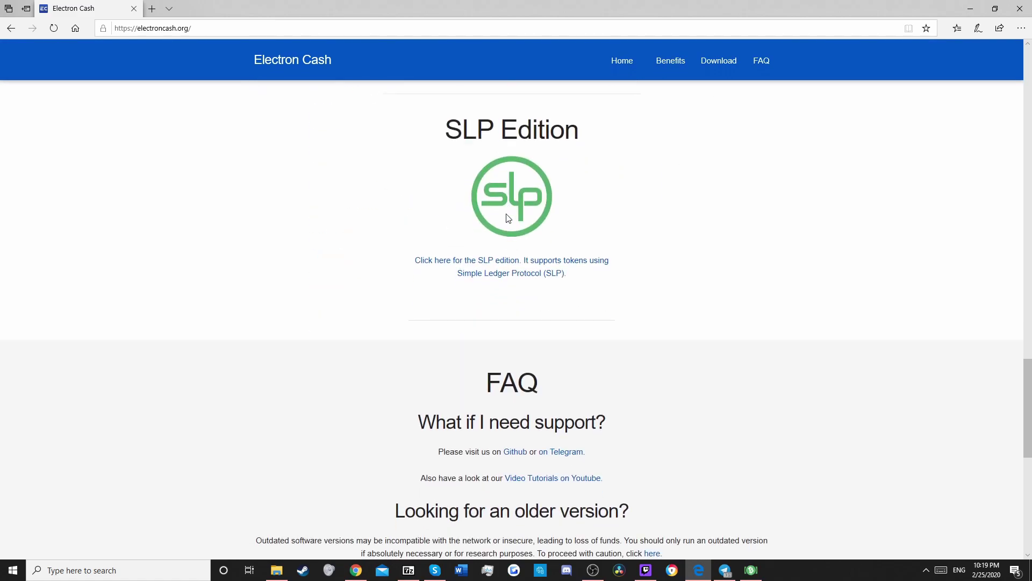
Open the SLP edition page and scroll down to the version 3.6.1 Windows download.
click(517, 266)
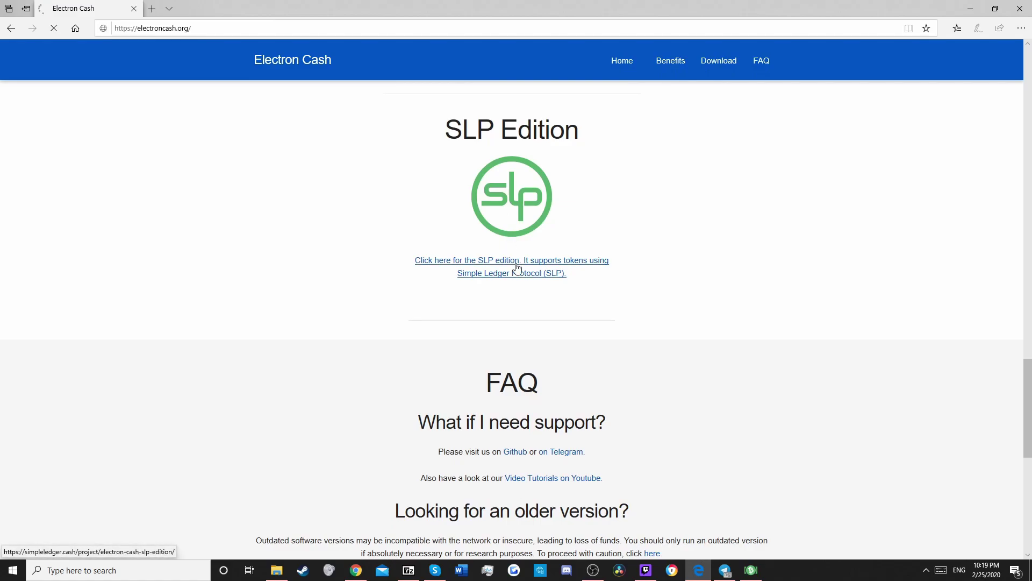
scroll(516, 265, up, 4)
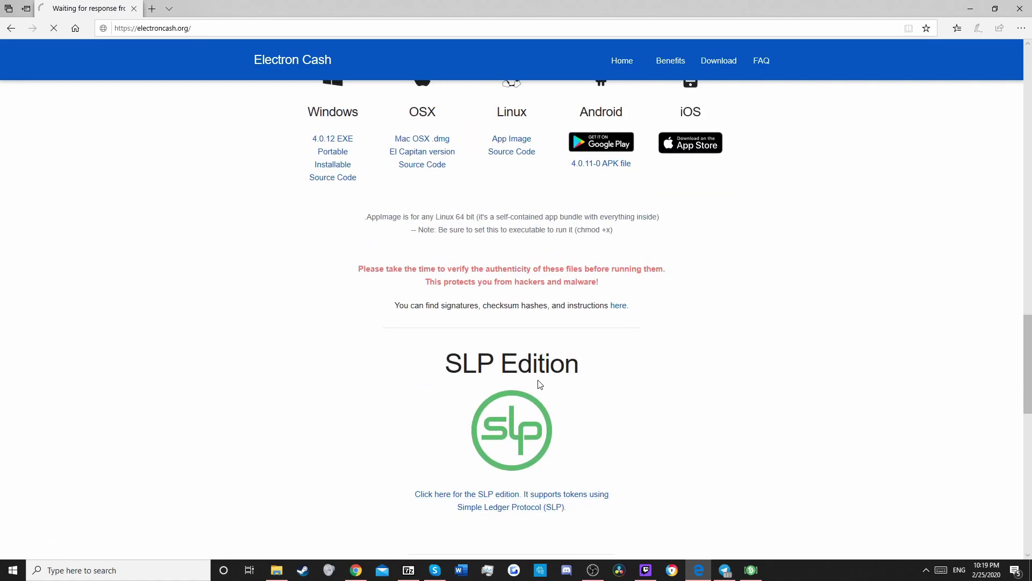
scroll(539, 379, down, 6)
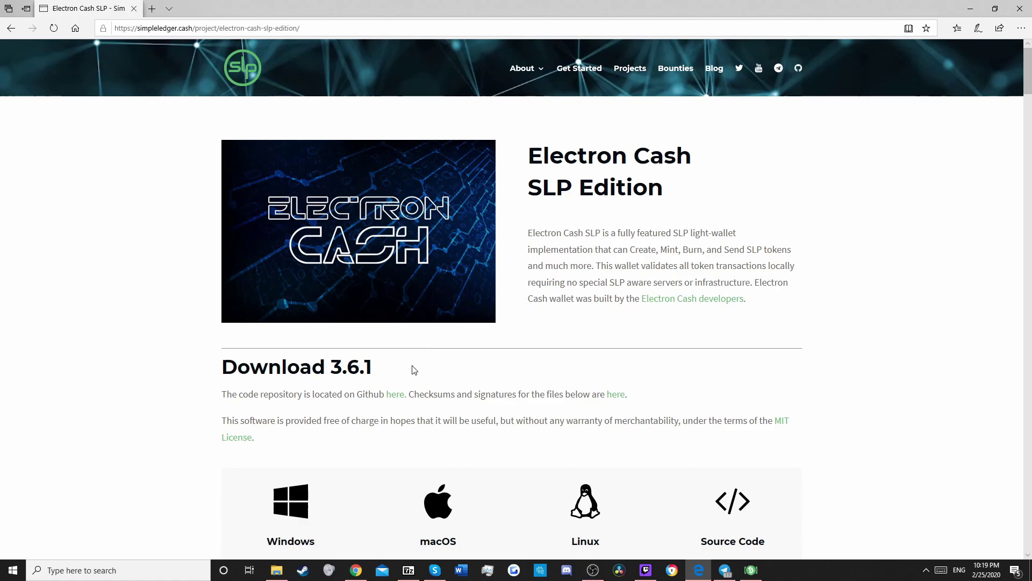
scroll(412, 370, down, 1)
scroll(412, 370, down, 2)
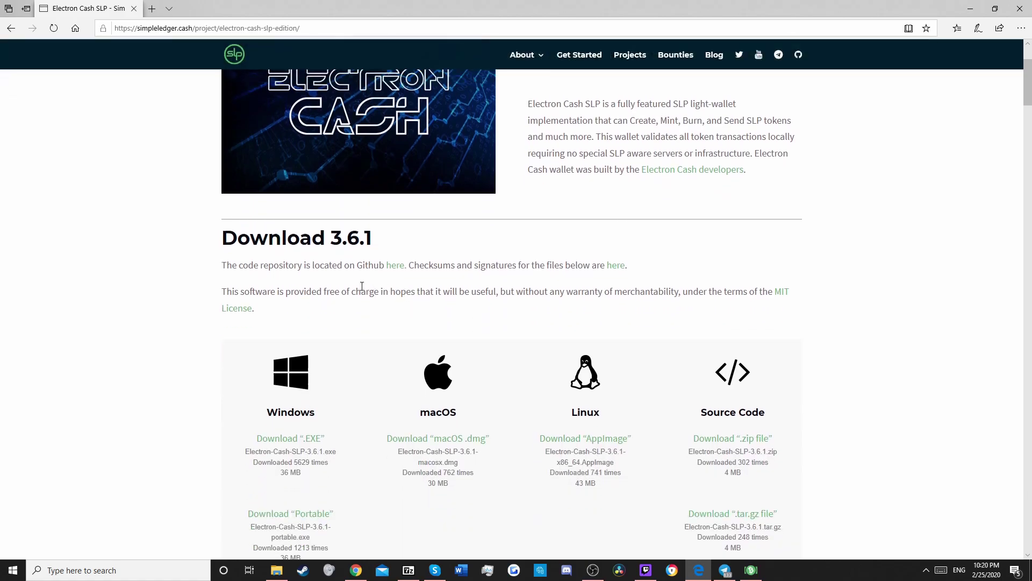
scroll(320, 336, down, 2)
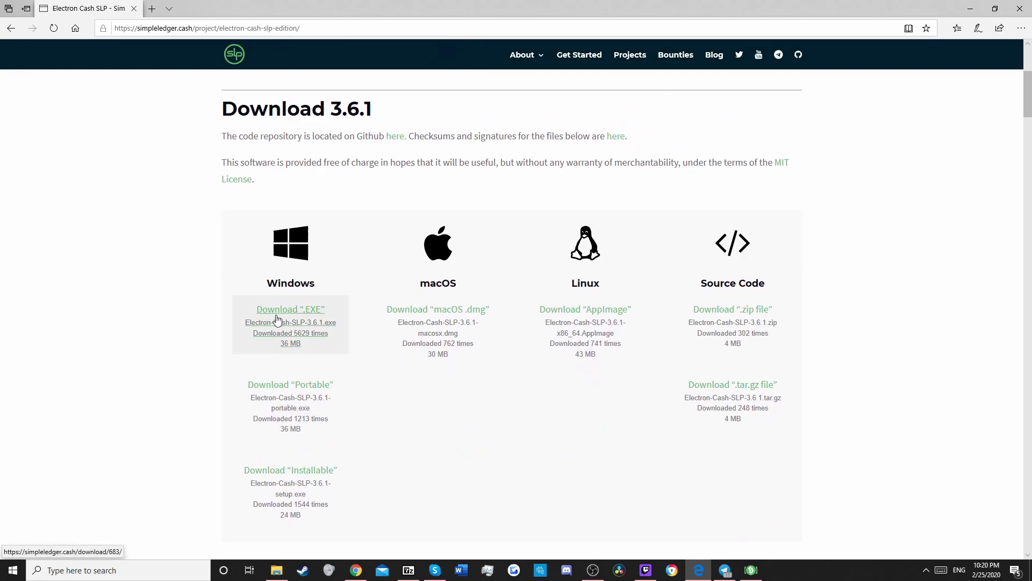
scroll(277, 320, down, 2)
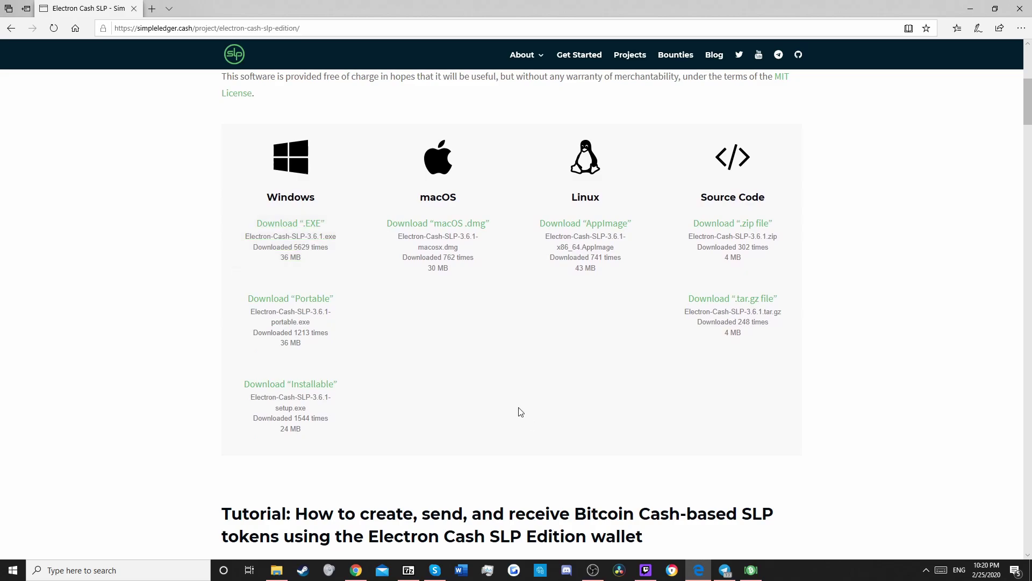
Bypass the SmartScreen warning so Electron Cash SLP 3.6.1 runs anyway.
click(404, 209)
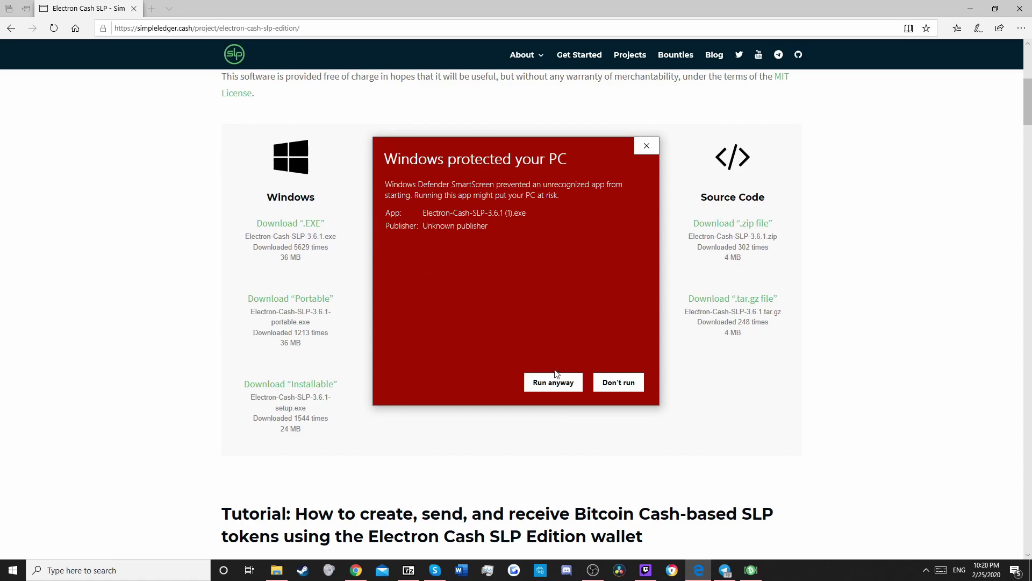
click(544, 381)
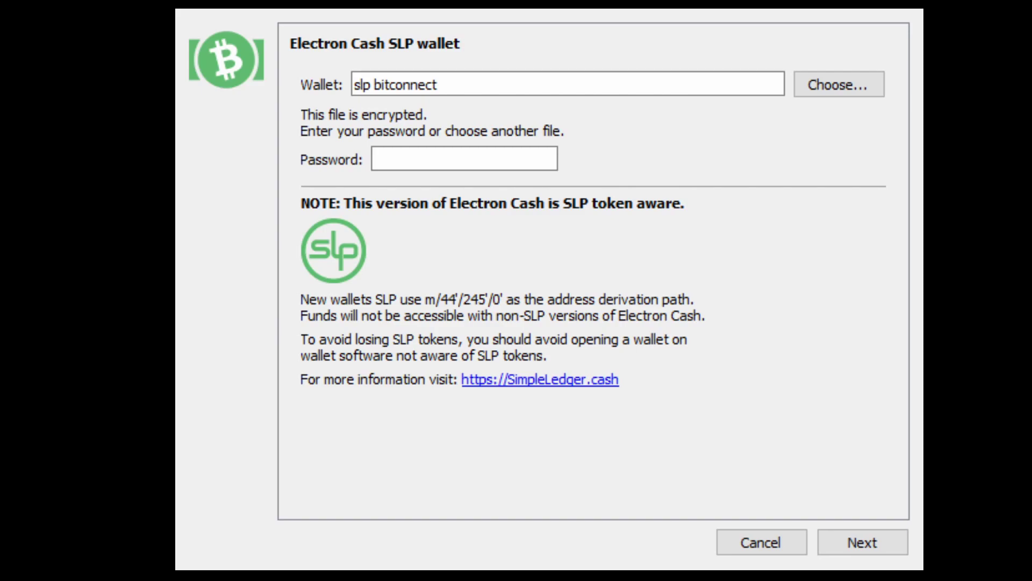
Replace the existing wallet name with 'Test Wallet'.
triple_click(538, 79)
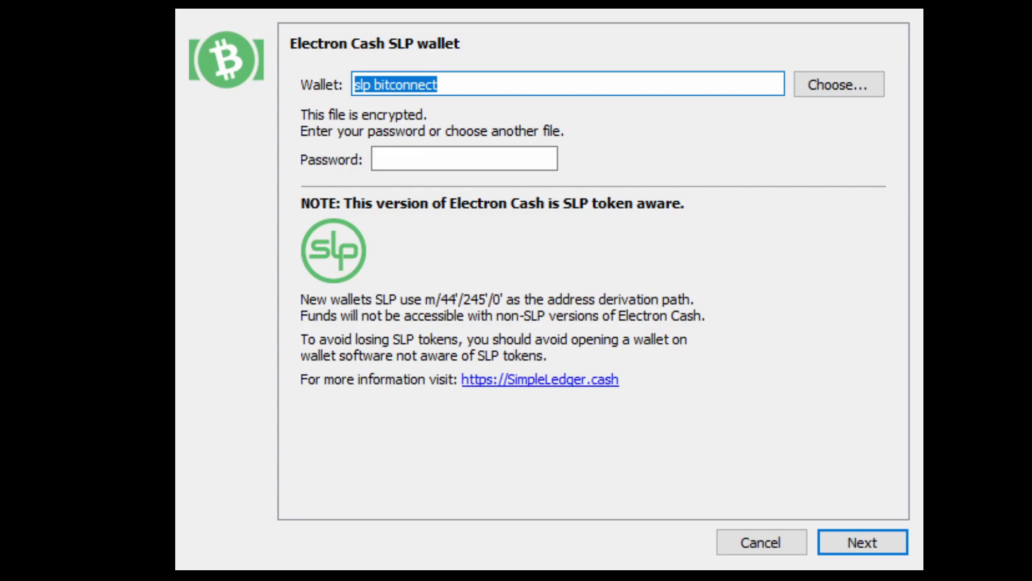
text(T)
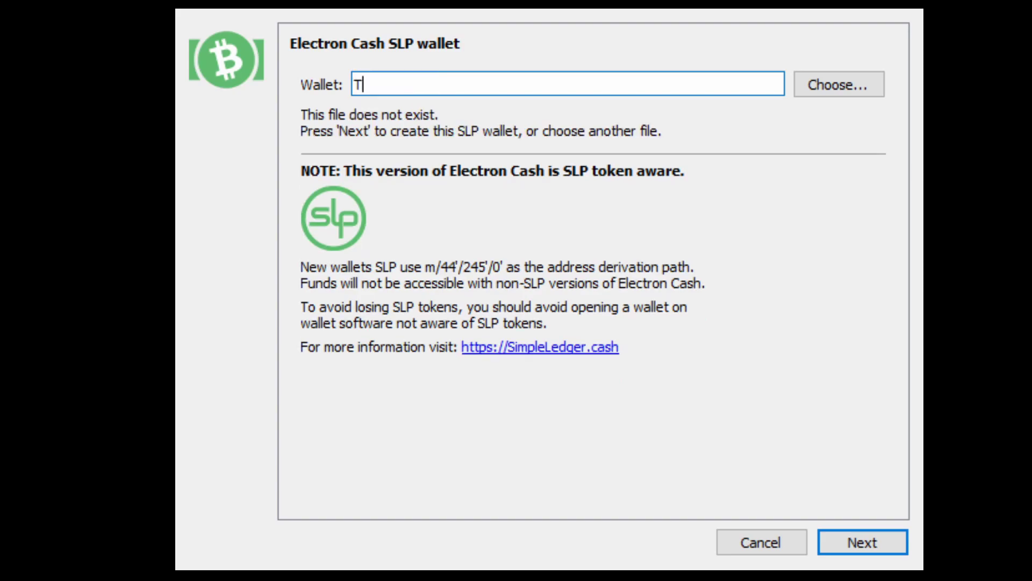
text(est Wallet)
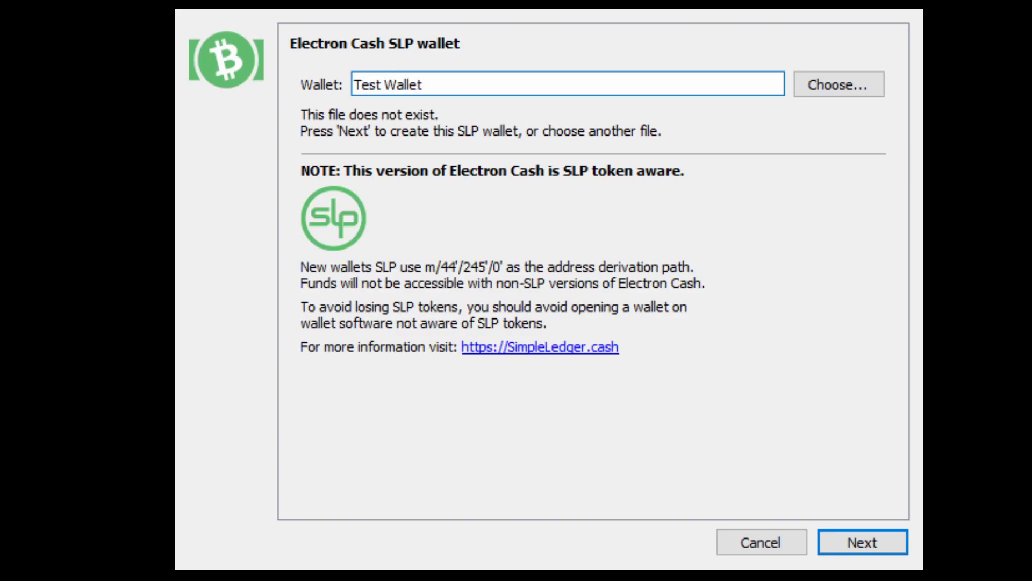
Create Test Wallet as a Standard wallet with a newly generated seed.
click(882, 545)
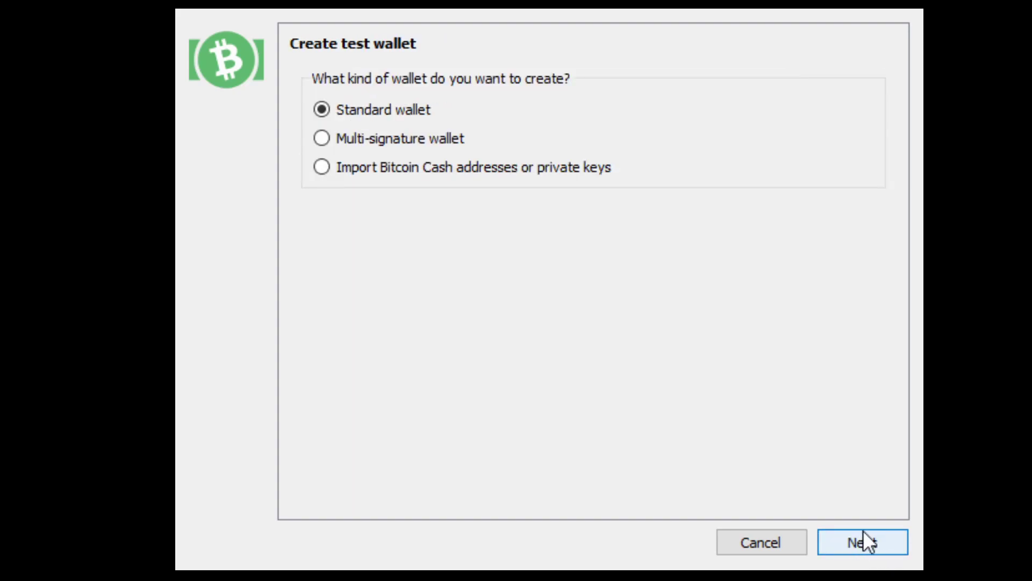
click(863, 530)
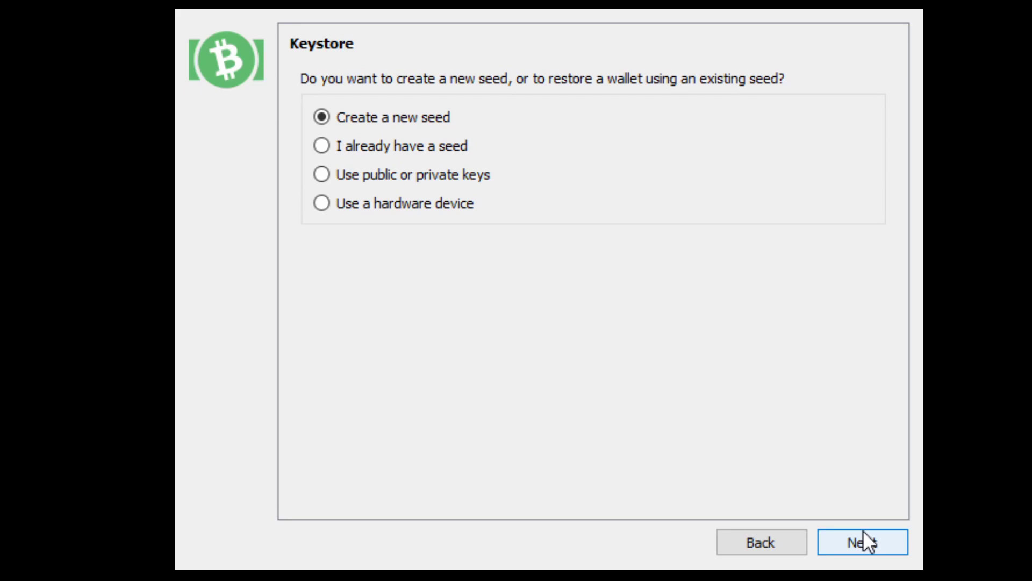
click(864, 540)
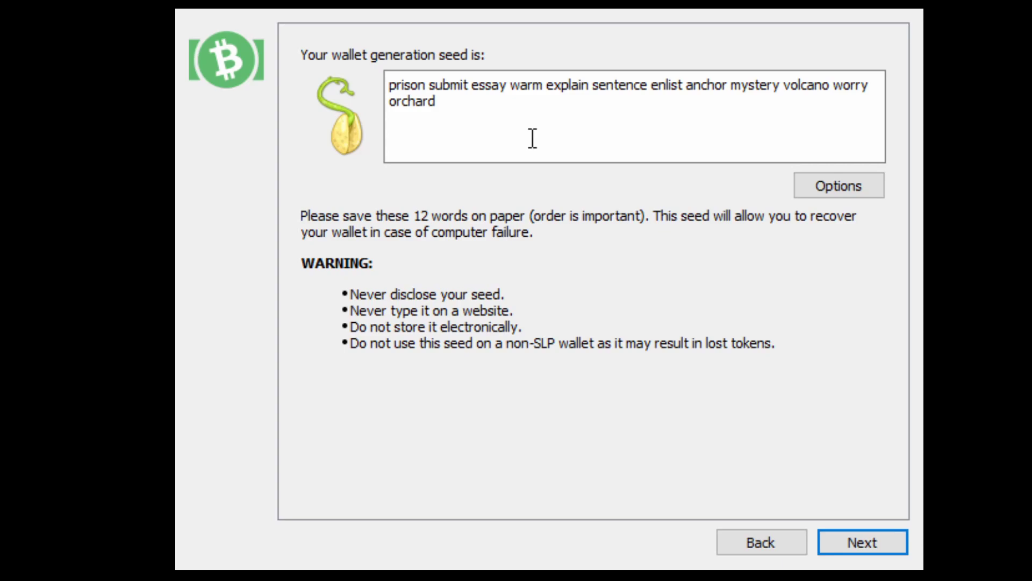
Get past the seed screen and set a visible, confirmed encryption password for the wallet.
click(552, 135)
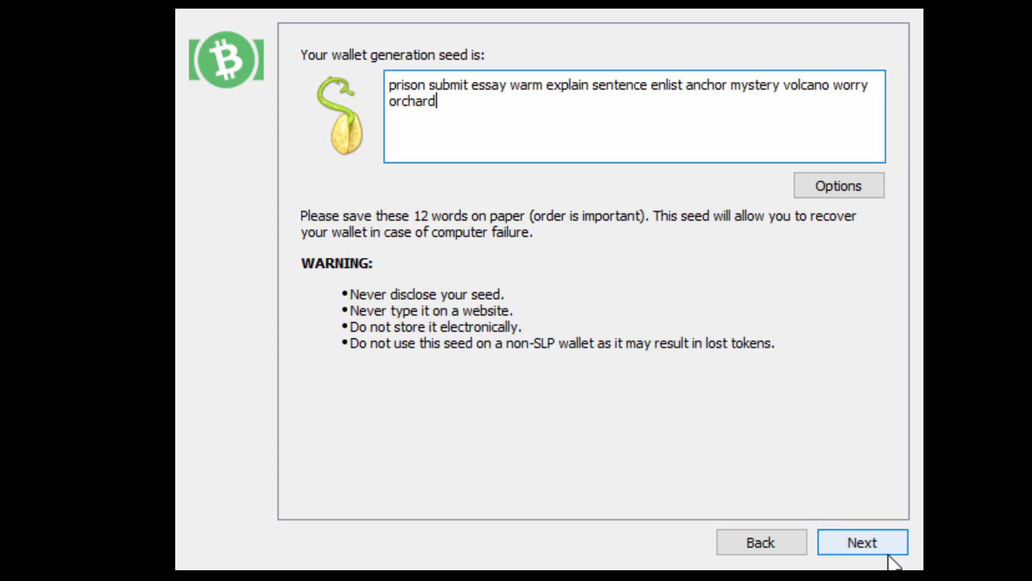
click(888, 541)
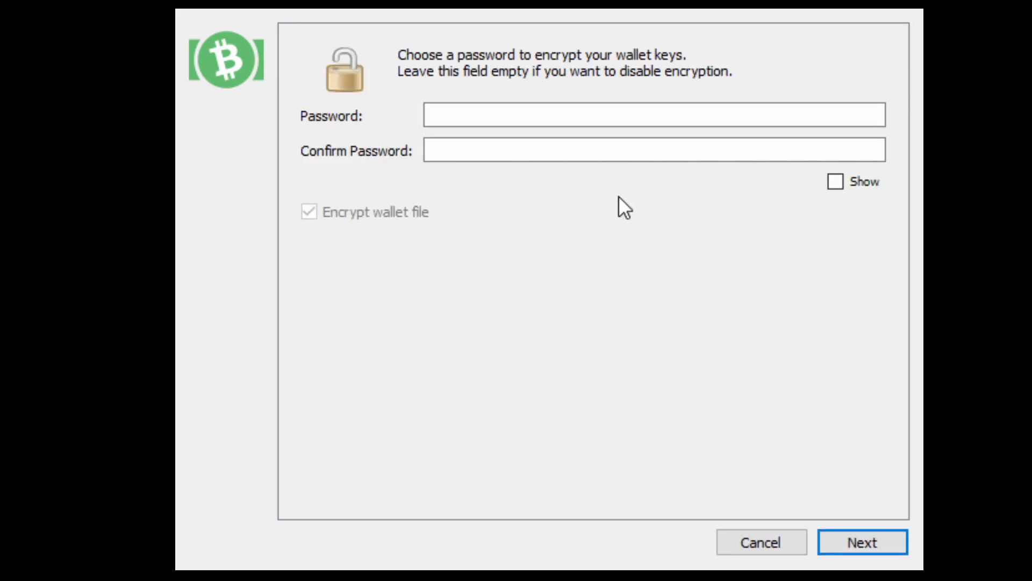
click(682, 113)
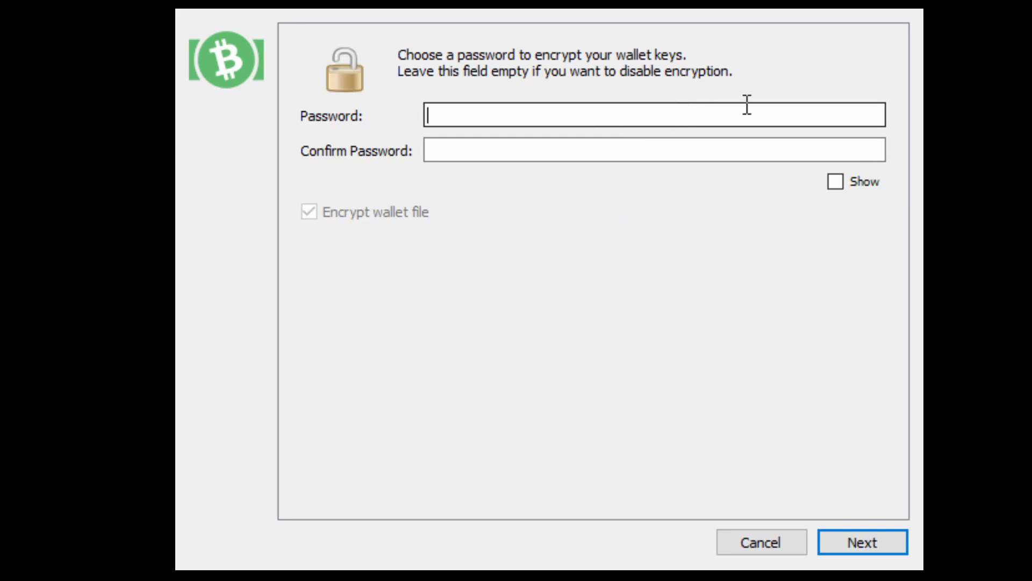
click(835, 186)
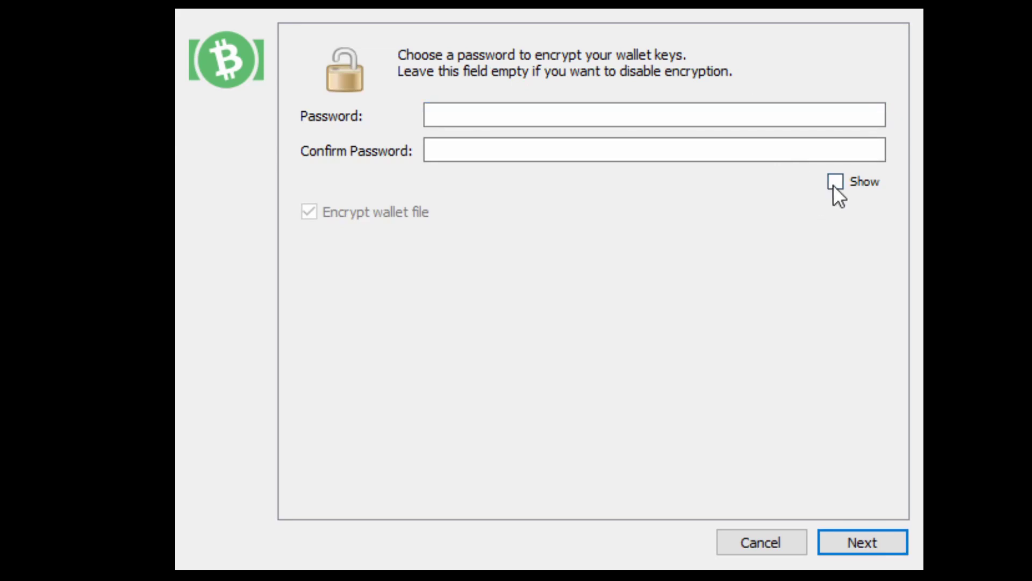
click(834, 183)
click(781, 124)
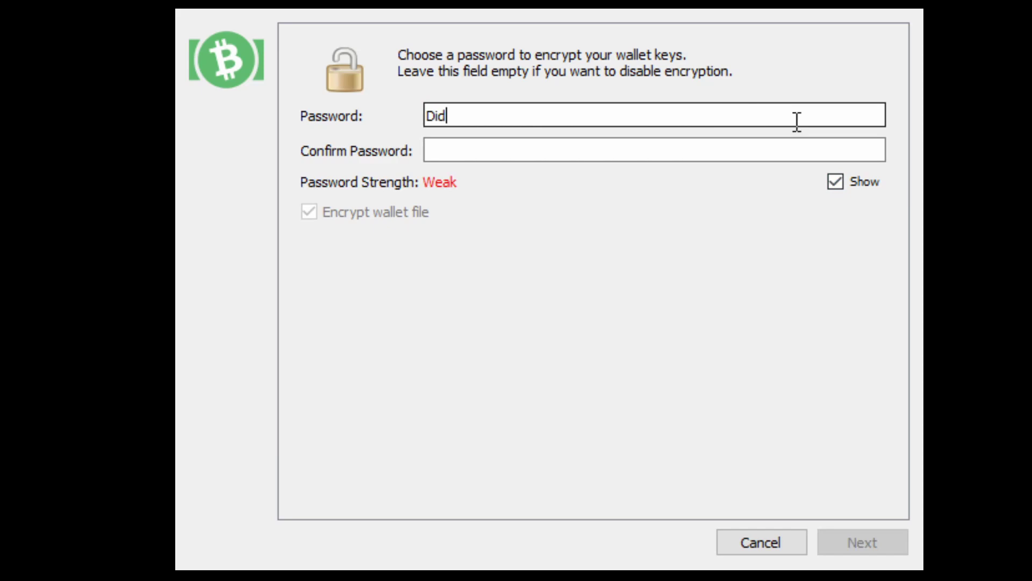
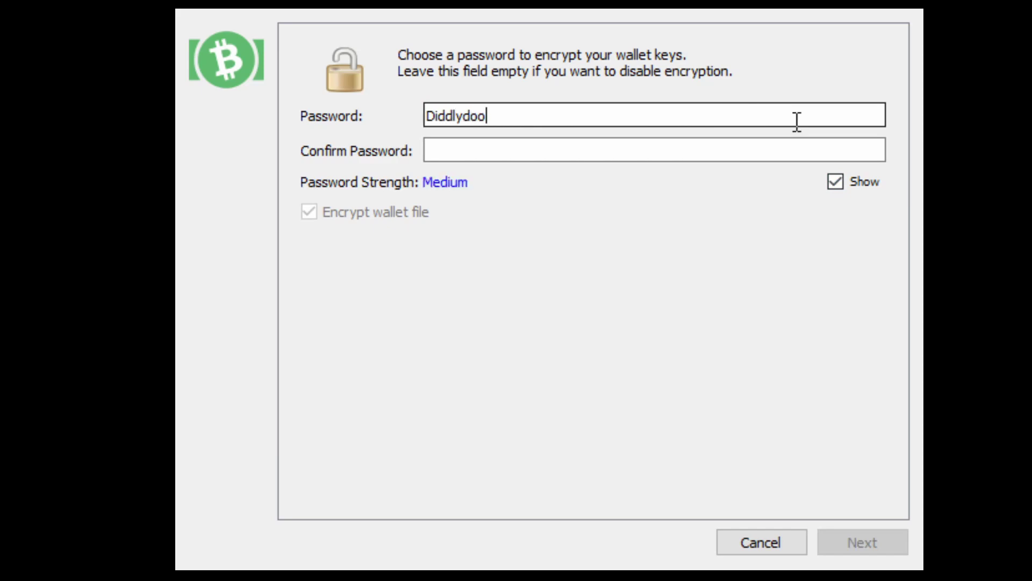
click(769, 160)
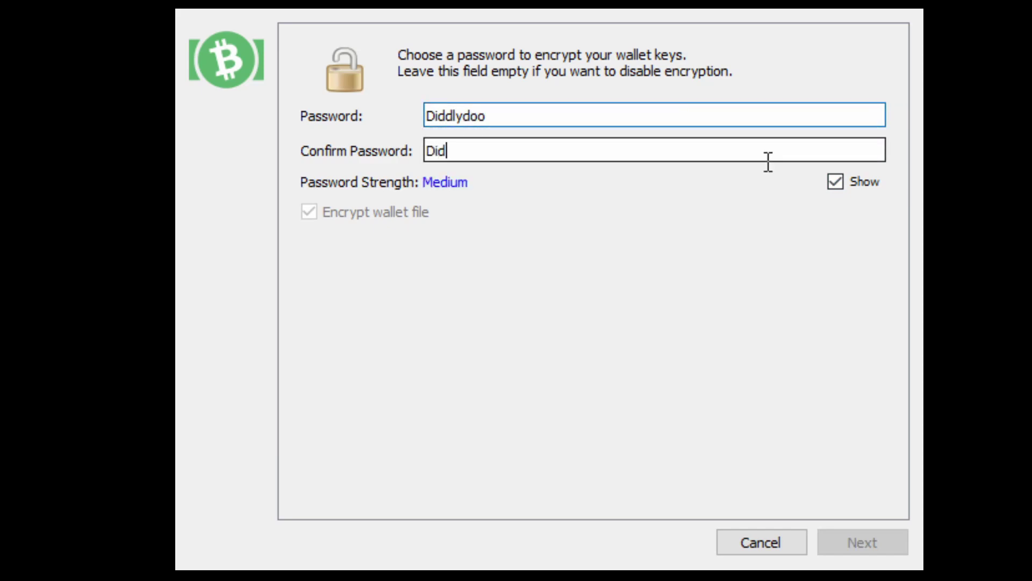
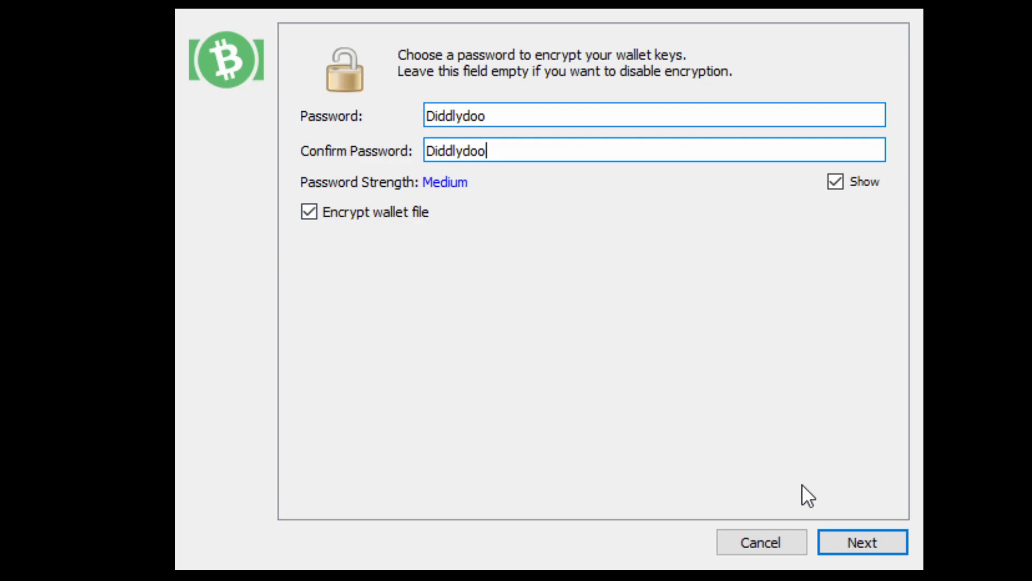
click(850, 537)
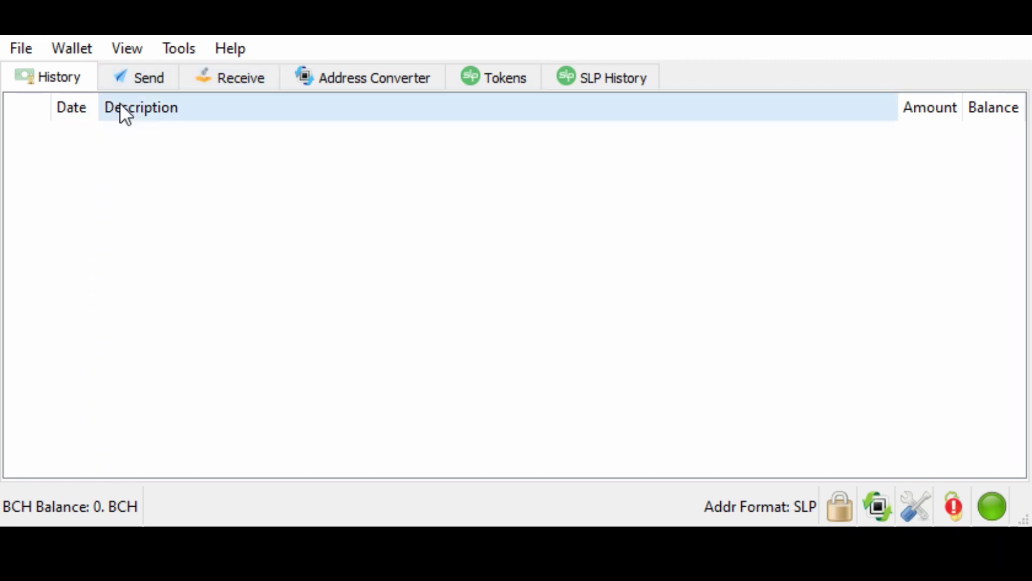
Open the Send form and place the caret in its Pay to and Description fields.
click(132, 70)
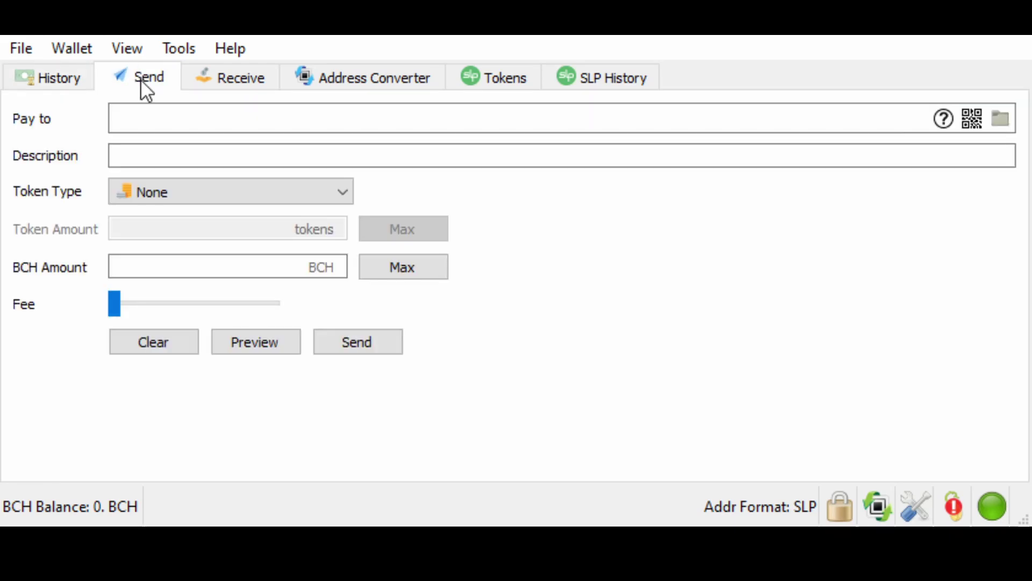
click(155, 115)
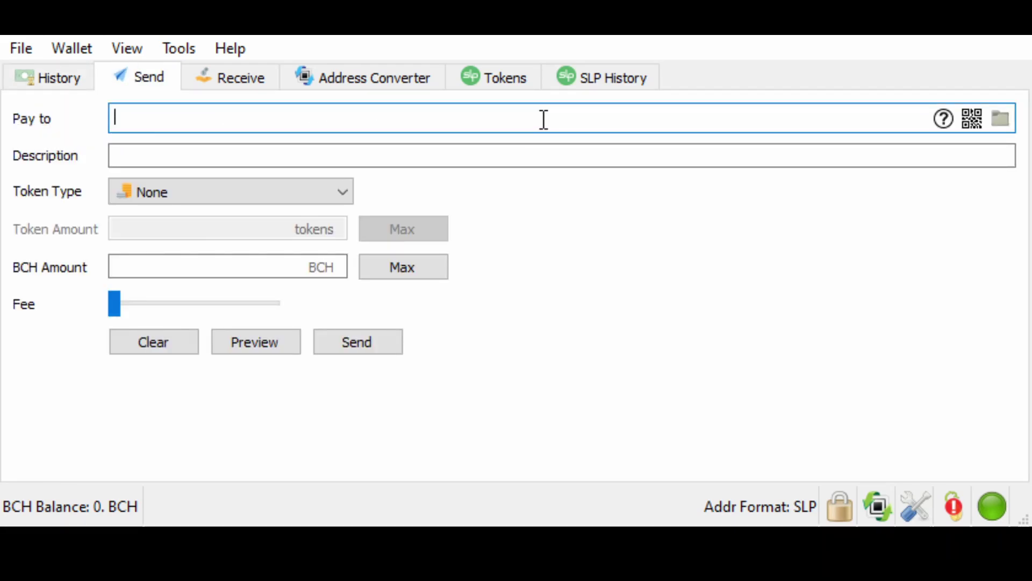
click(241, 160)
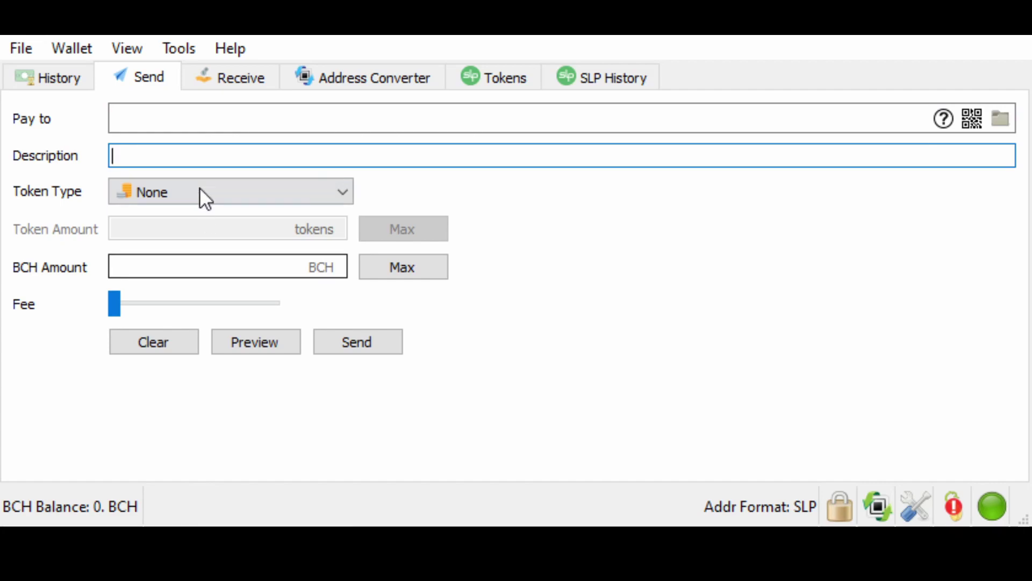
View the Receive address in BCH format, then switch back to the SLP token address.
click(215, 77)
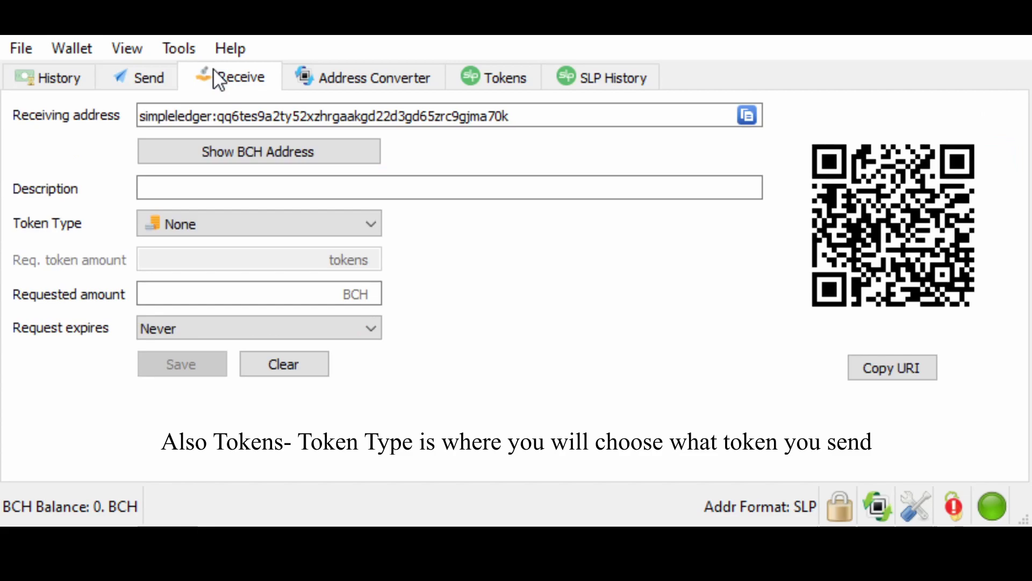
click(266, 156)
click(262, 148)
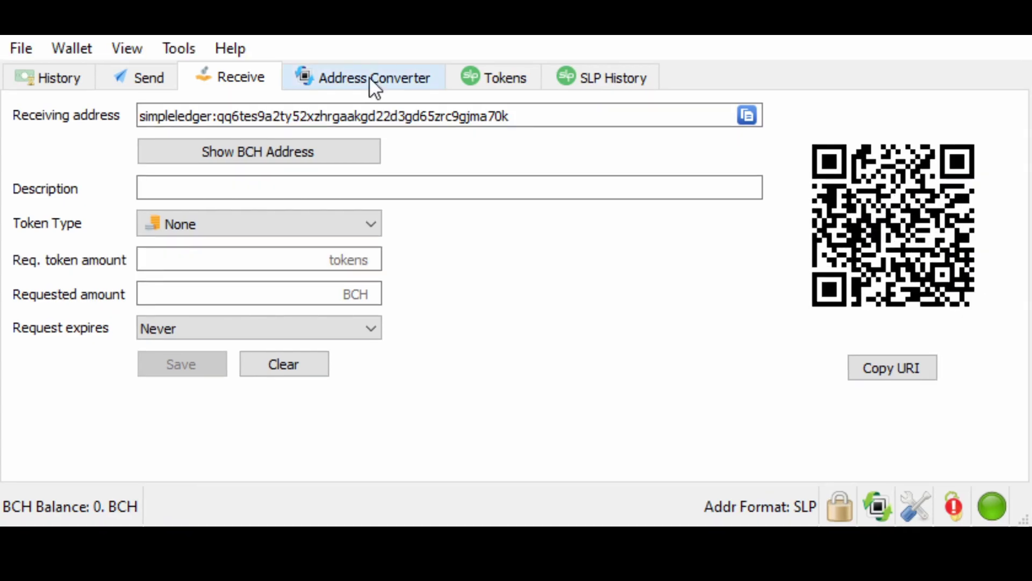
Copy the wallet's cash address into the Address Converter, then view the empty Tokens list.
click(371, 80)
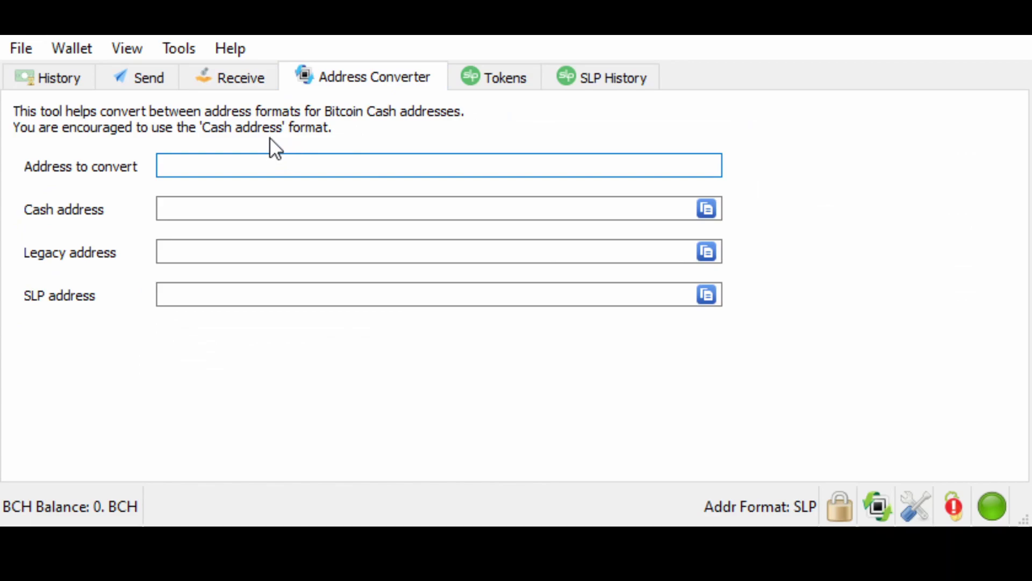
click(228, 78)
click(205, 142)
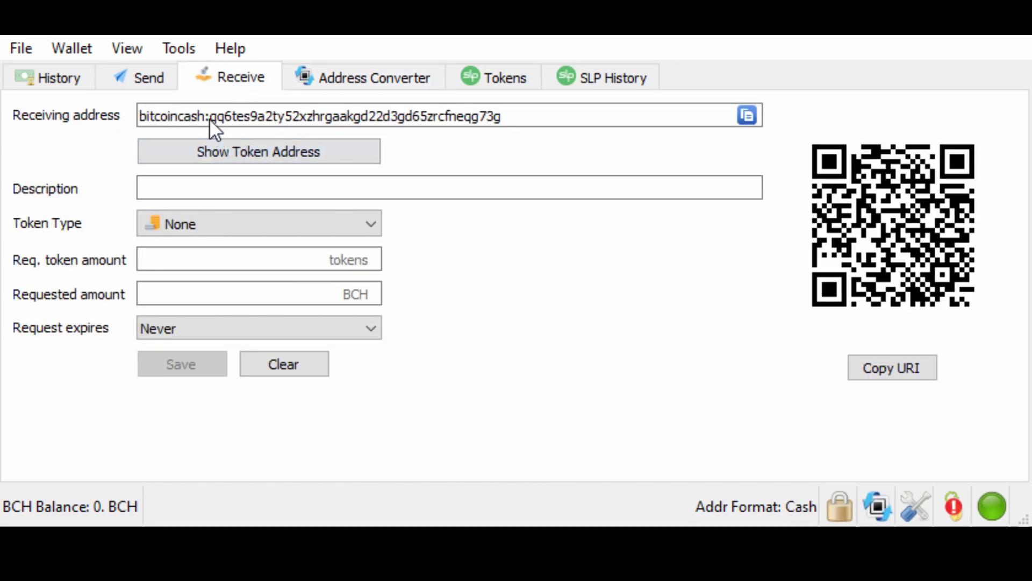
double_click(213, 112)
click(747, 115)
click(349, 78)
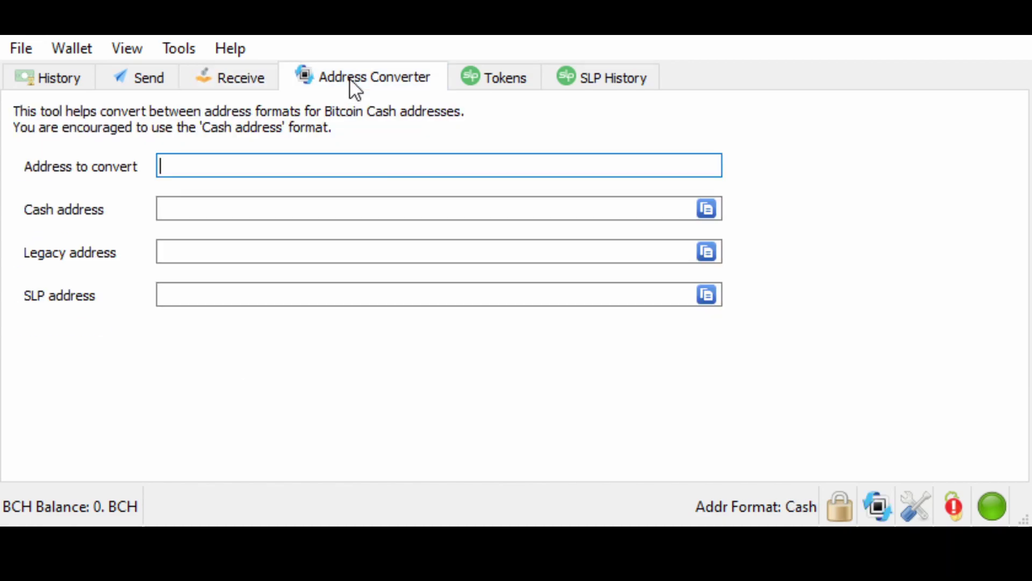
key(ctrl+v)
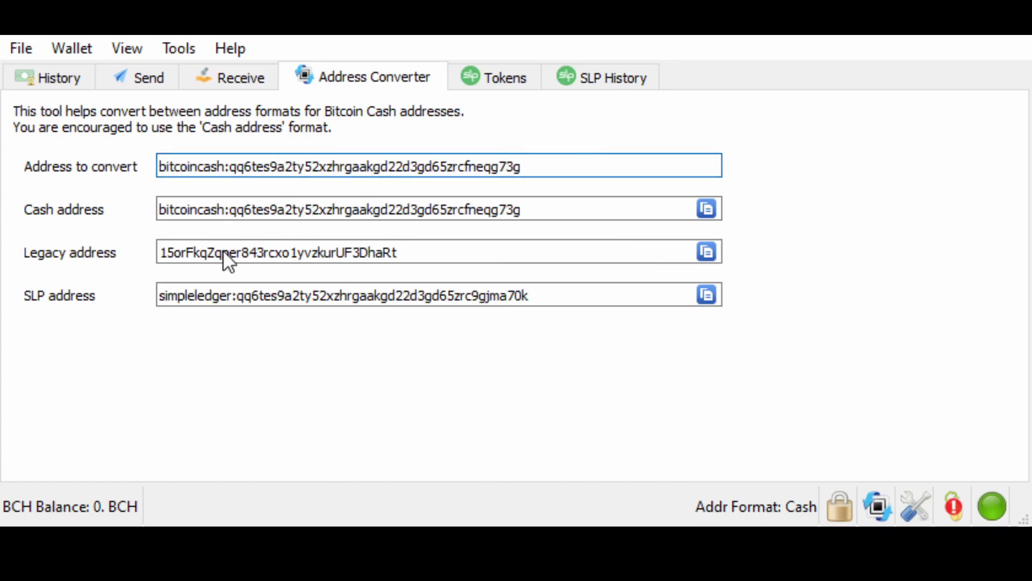
click(484, 78)
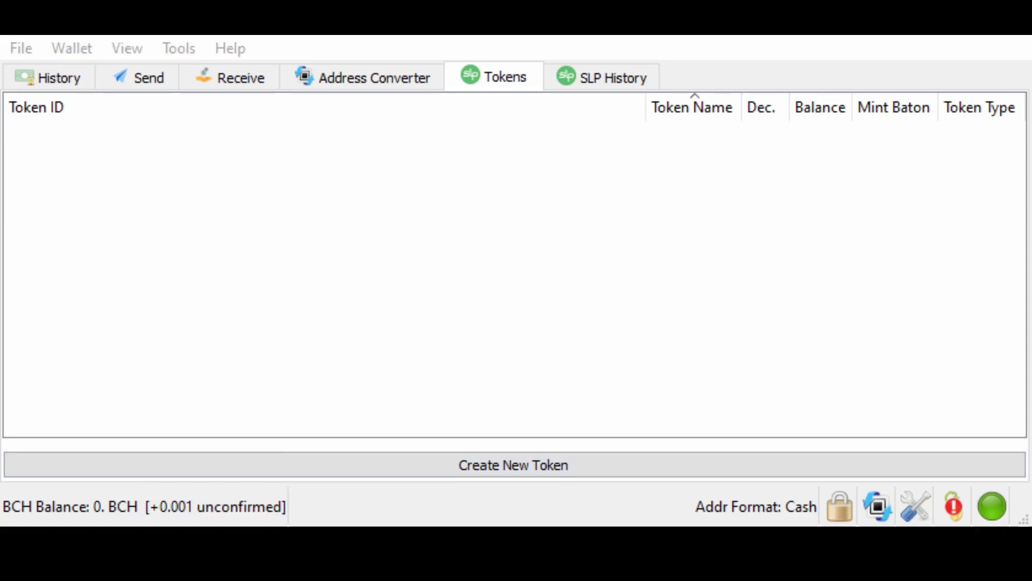
Check the unconfirmed 0.001 BCH in History, then start Create New Token from Tokens.
click(184, 511)
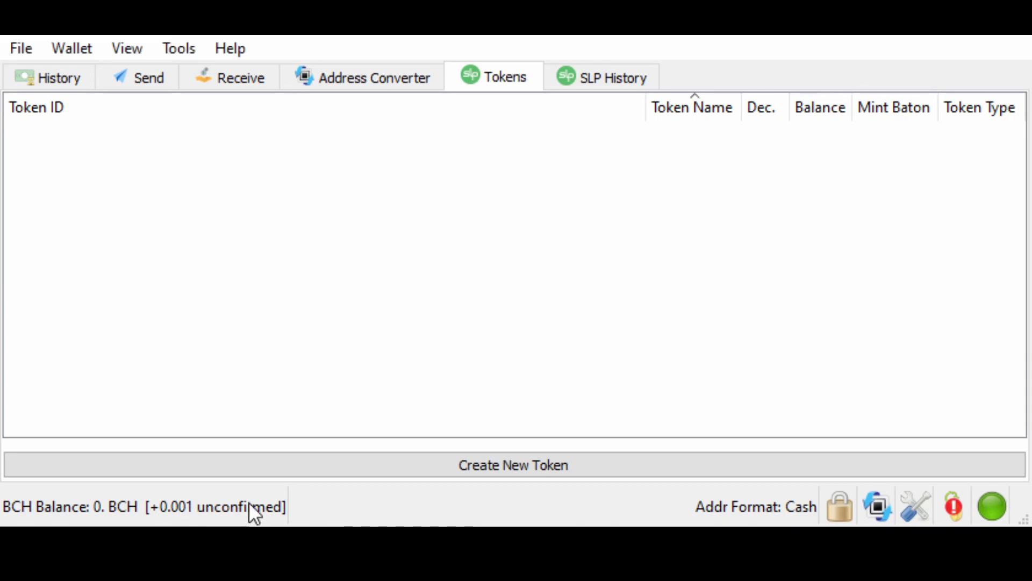
click(41, 76)
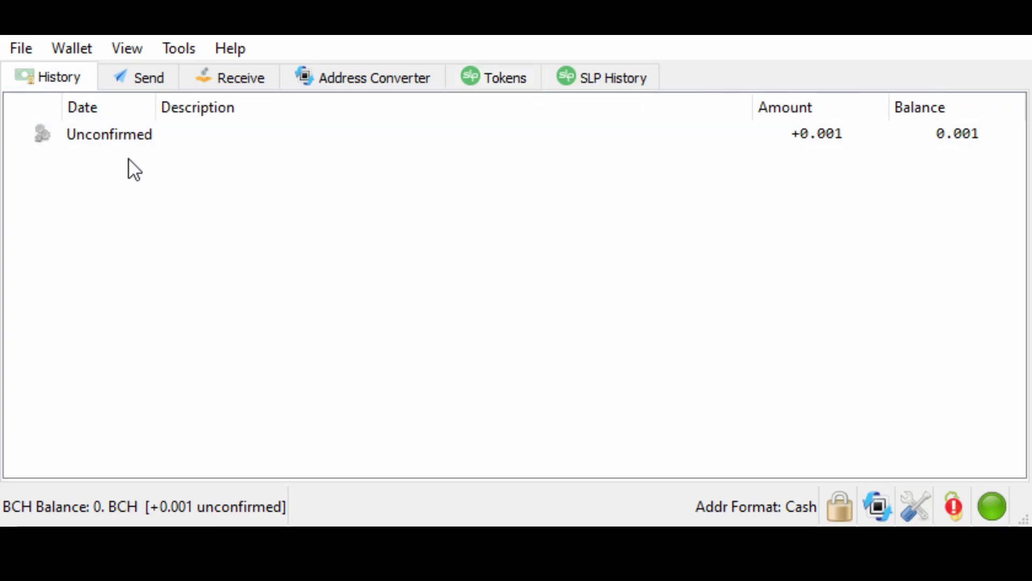
click(497, 74)
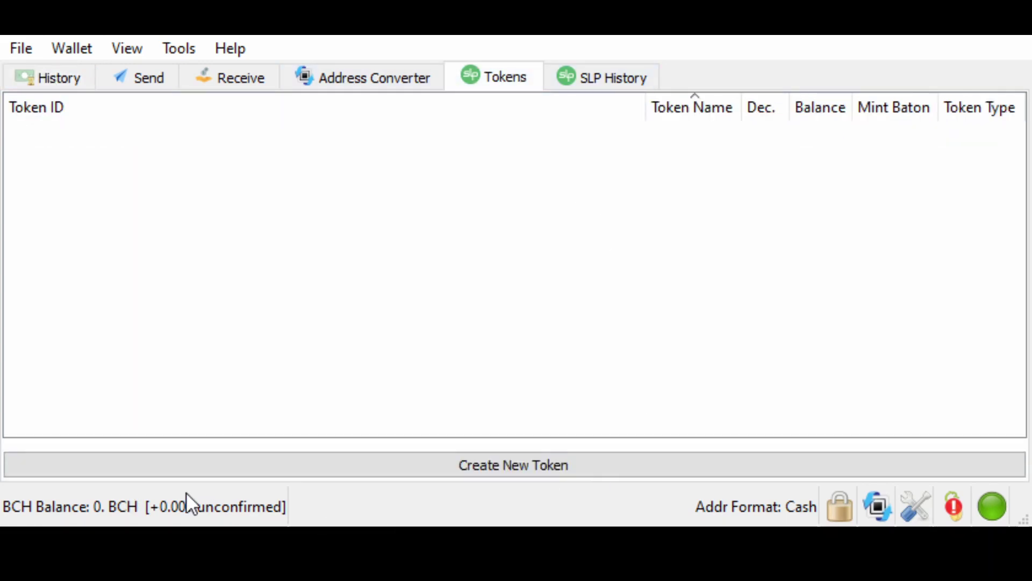
click(244, 466)
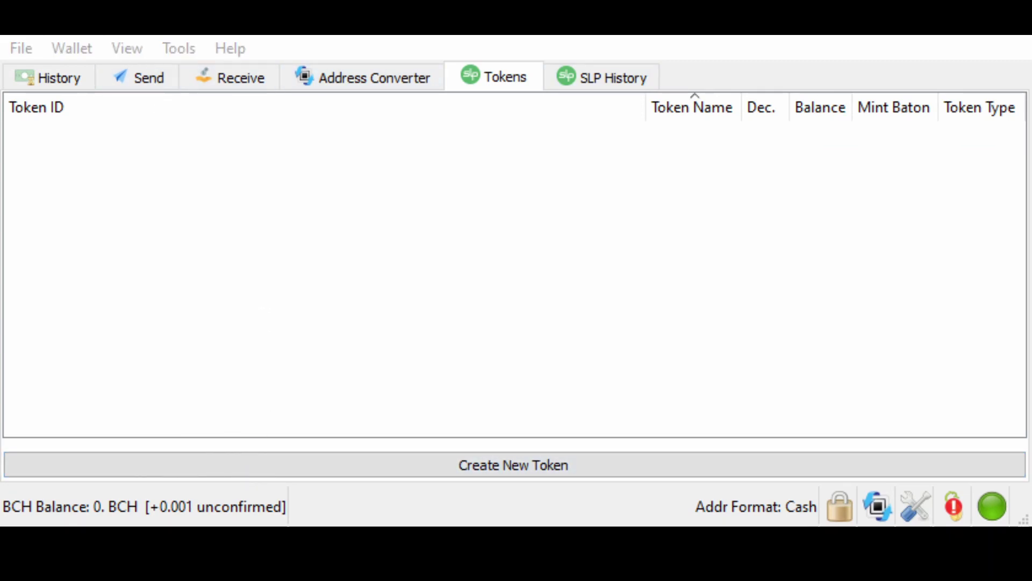
Create TestToken with ticker TT, 2 decimal places and an initial quantity of 1000.
text(T)
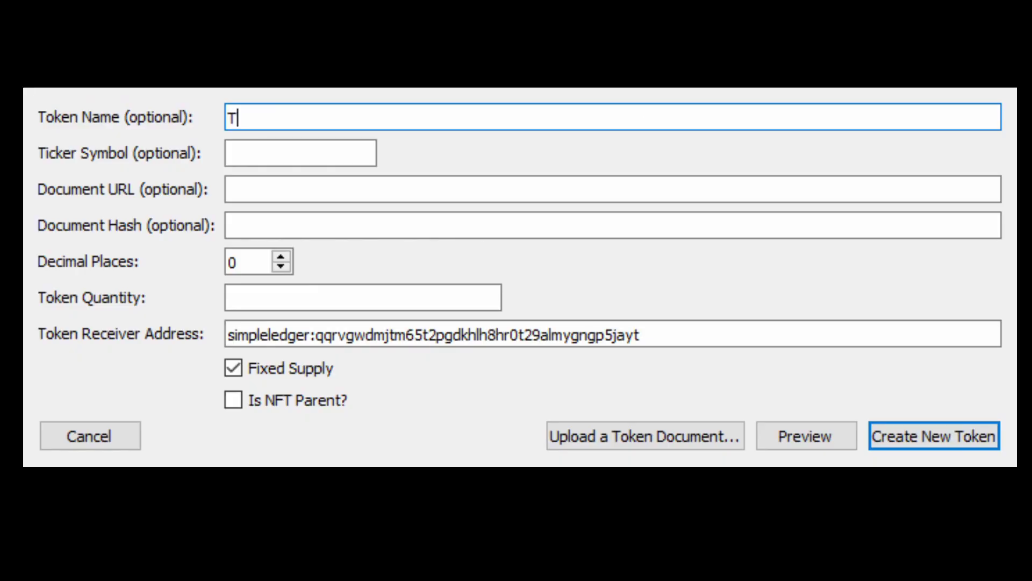
text(estToken)
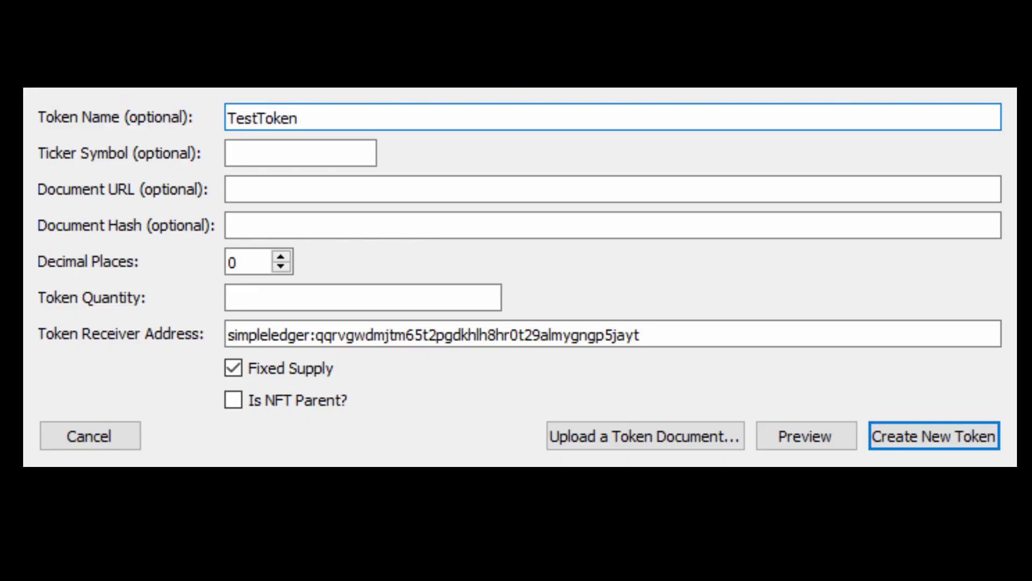
click(295, 139)
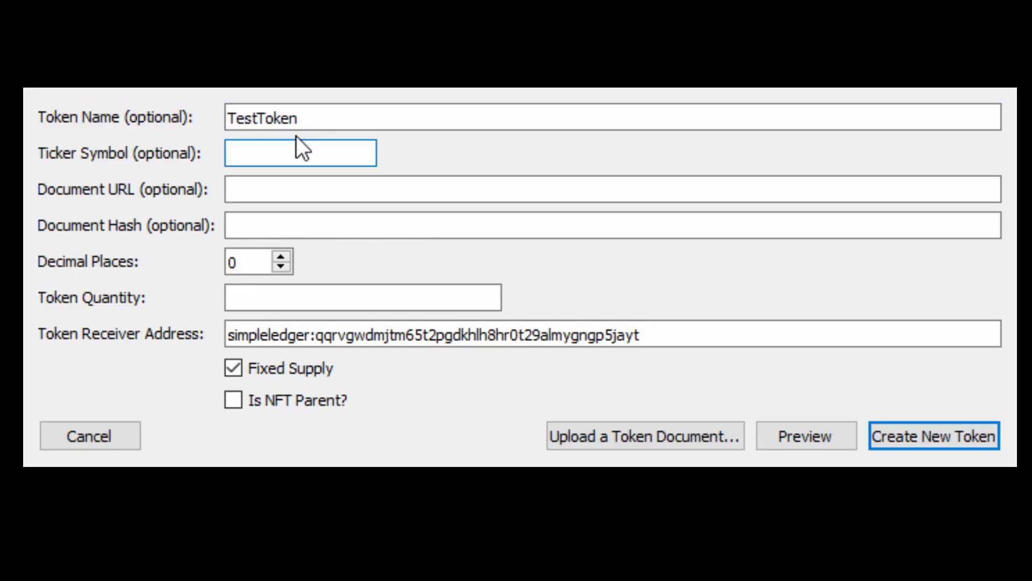
text(TT)
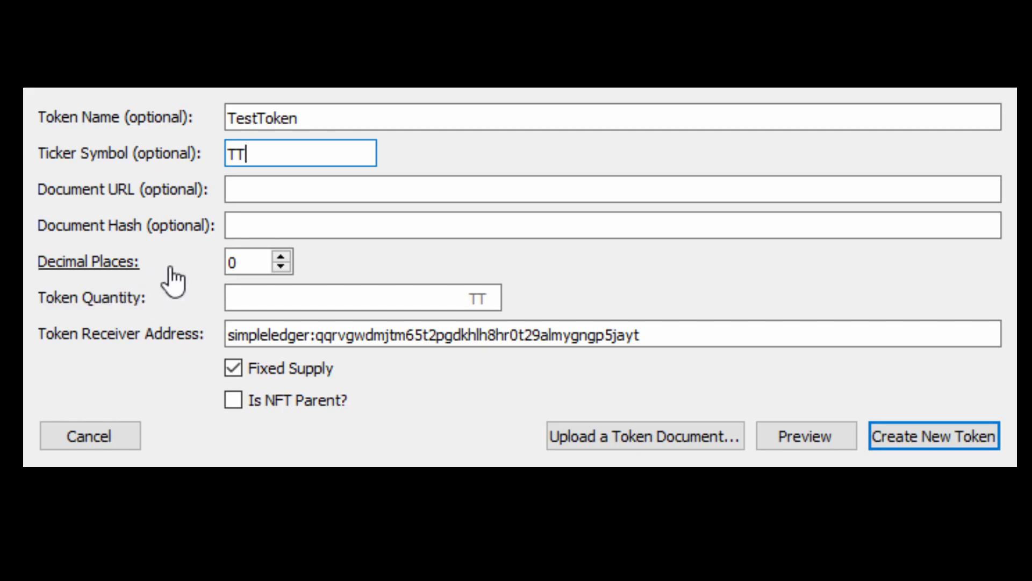
click(286, 254)
click(286, 255)
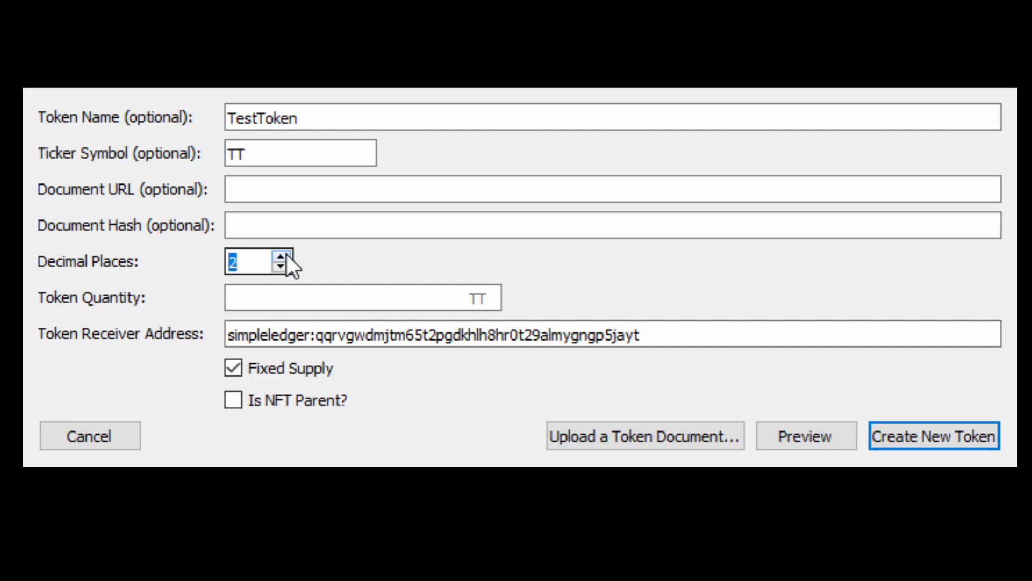
click(334, 292)
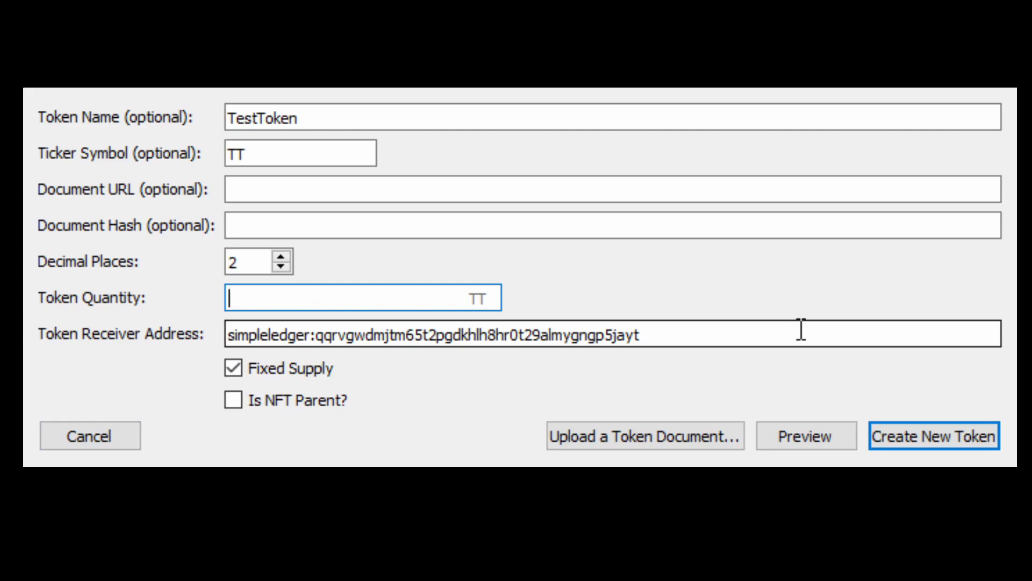
text(1000)
click(932, 437)
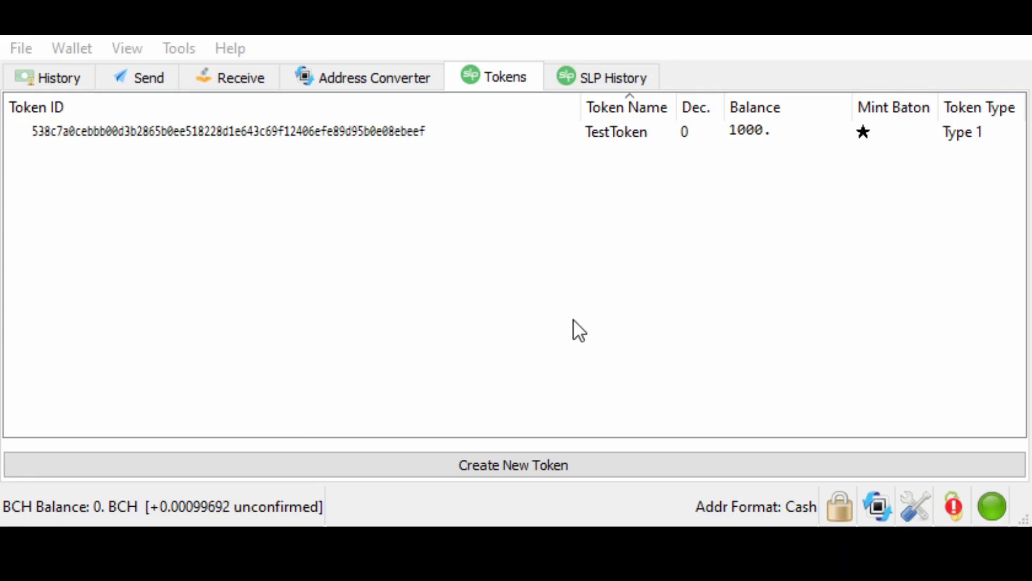
Mint 1000 additional TestToken and authorize it with the wallet password.
click(573, 321)
click(752, 129)
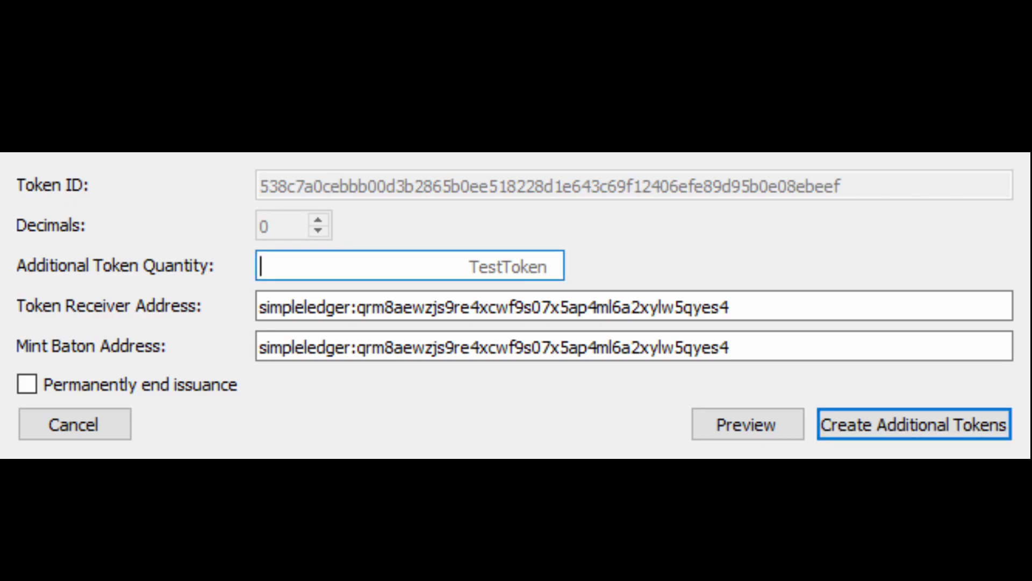
text(1000)
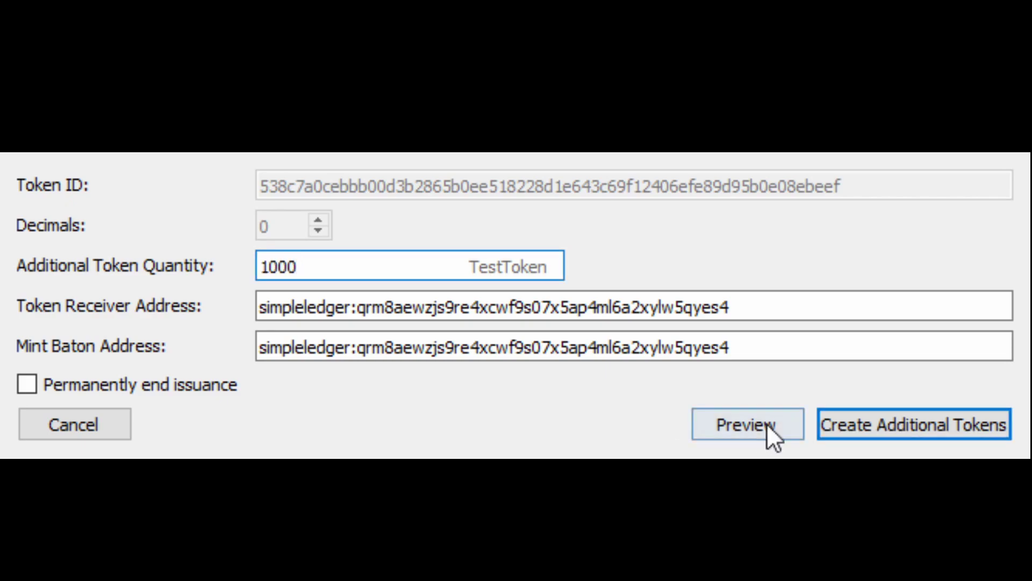
click(890, 422)
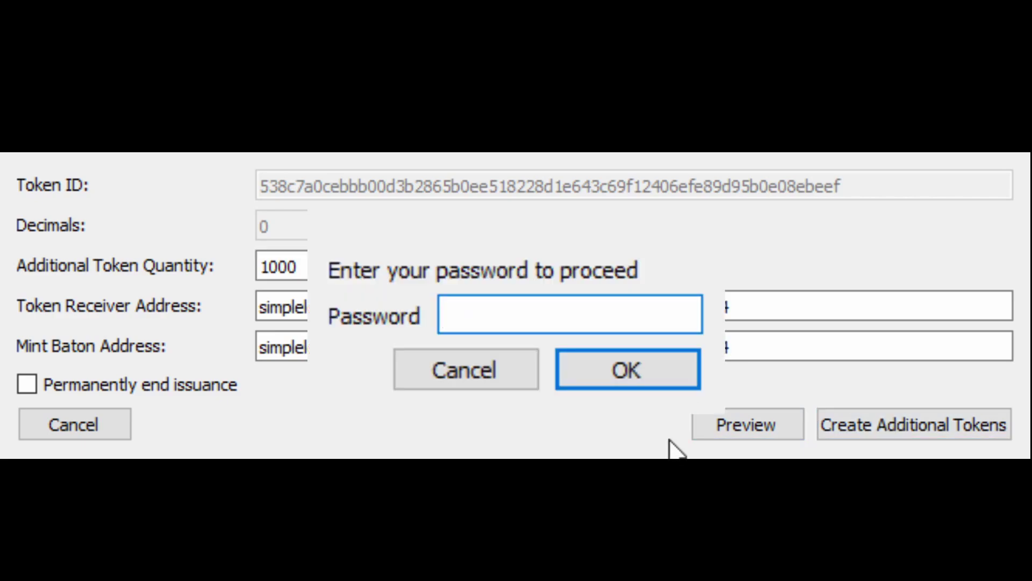
text(••••••)
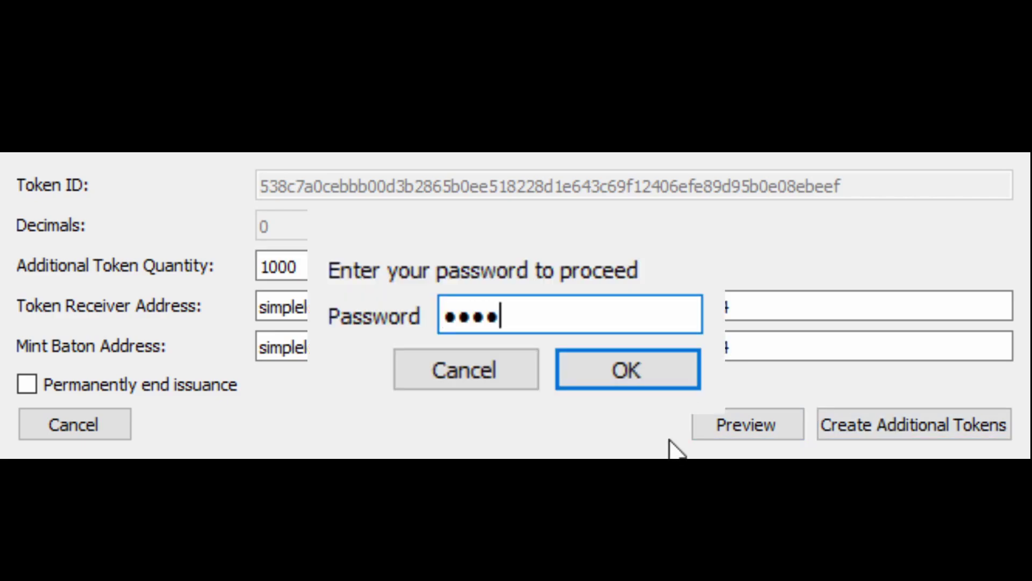
text(•••)
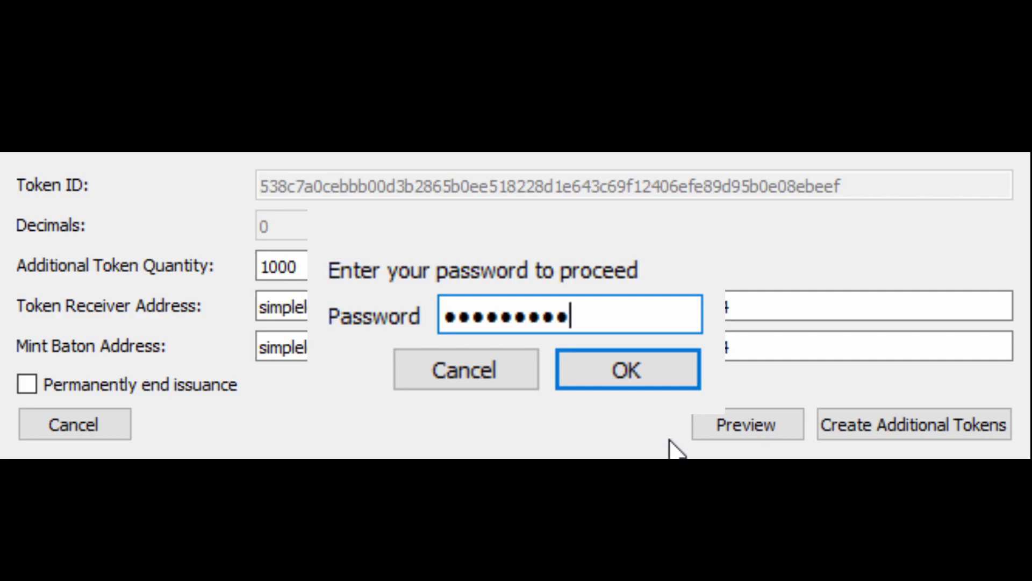
click(627, 370)
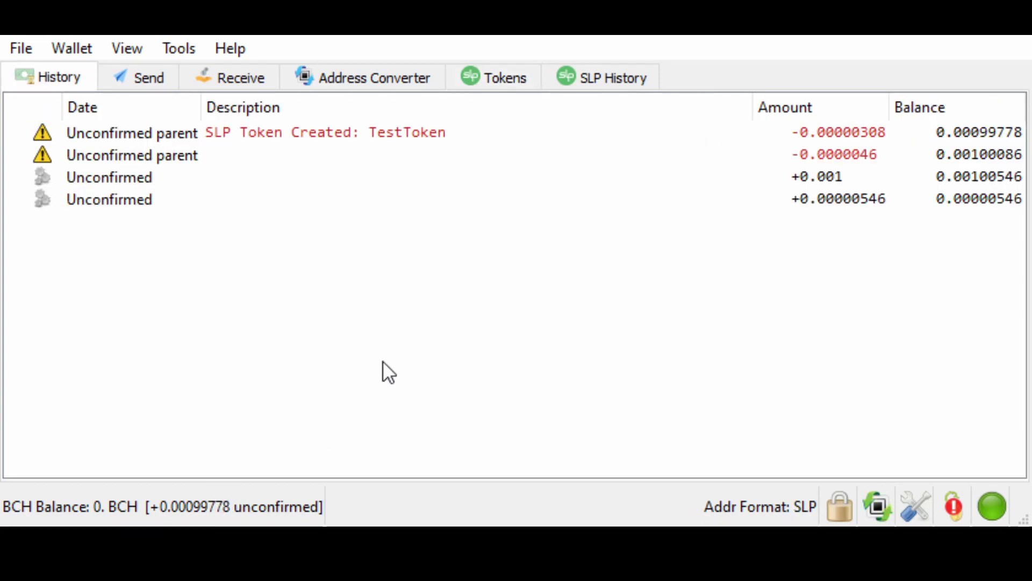
Save the unknown token from the Tokens list under the wallet name HONK.
click(511, 77)
click(570, 76)
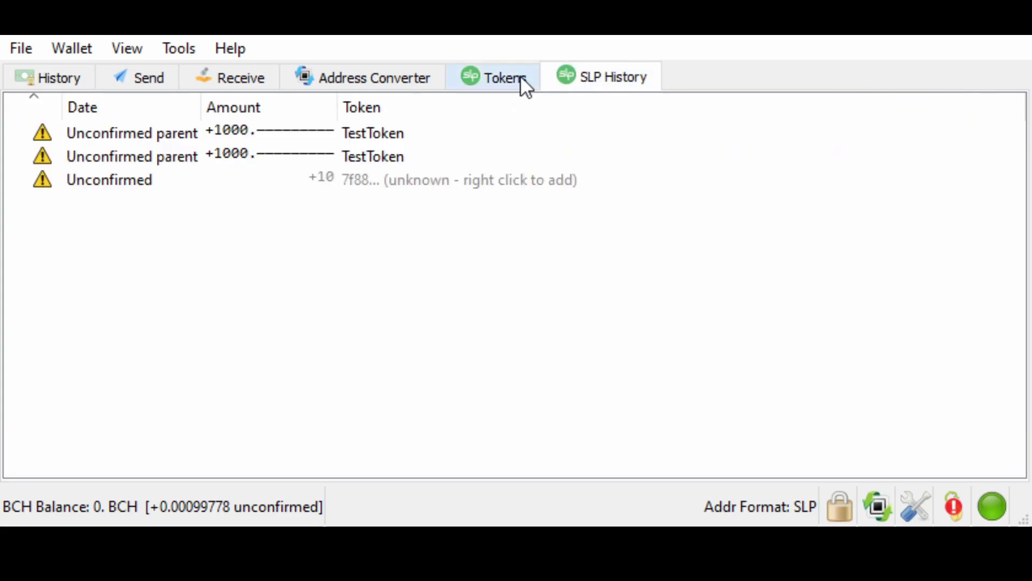
click(520, 77)
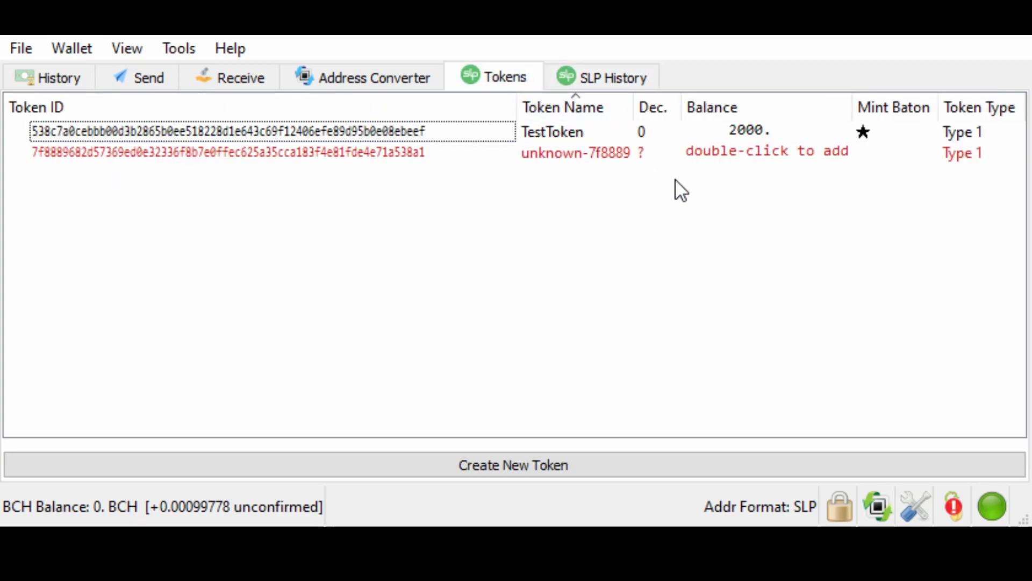
double_click(690, 153)
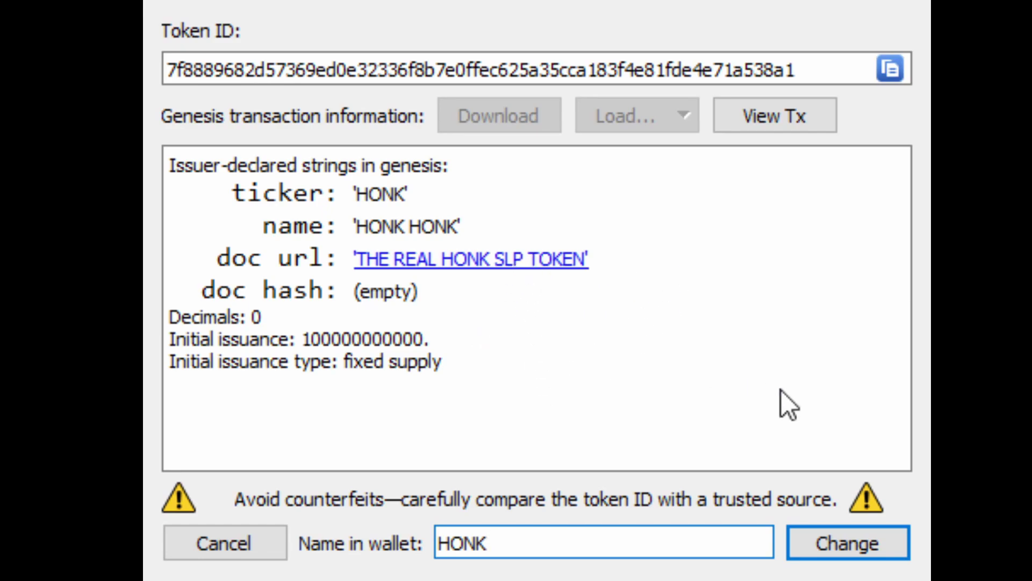
click(840, 545)
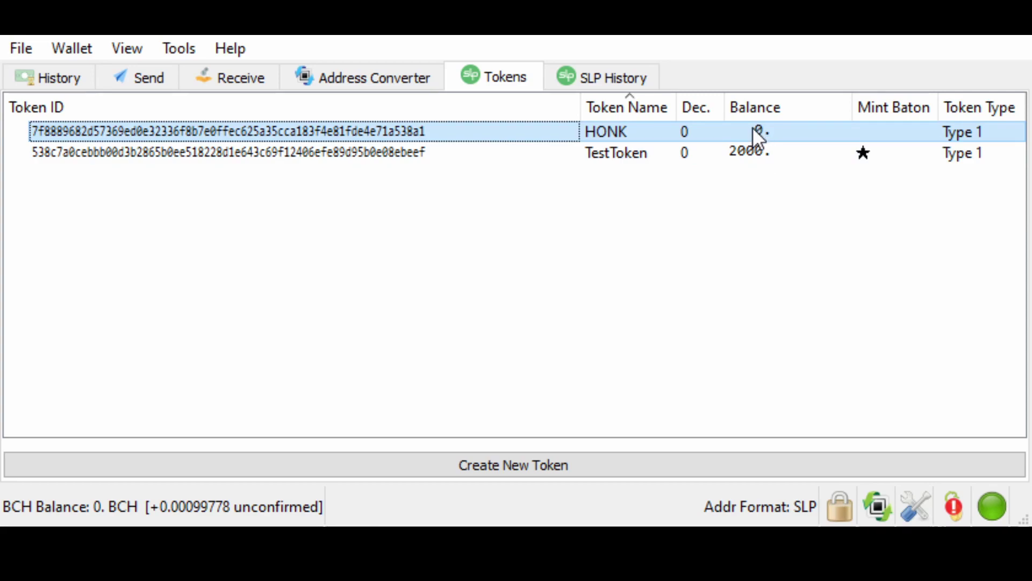
click(609, 88)
click(494, 76)
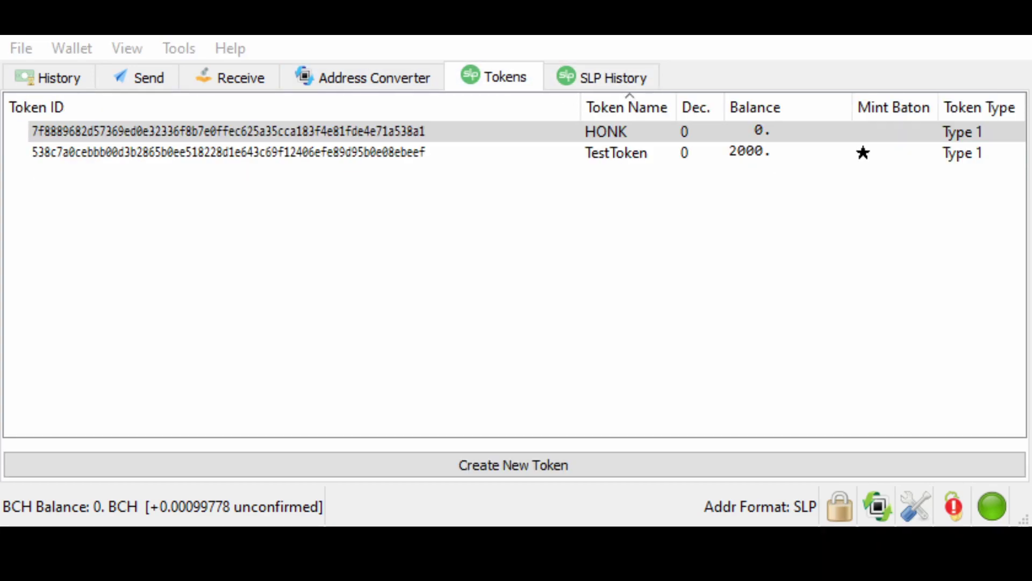
Switch windows with Alt+Tab to leave the Electron Cash SLP wallet.
key(alt+Tab)
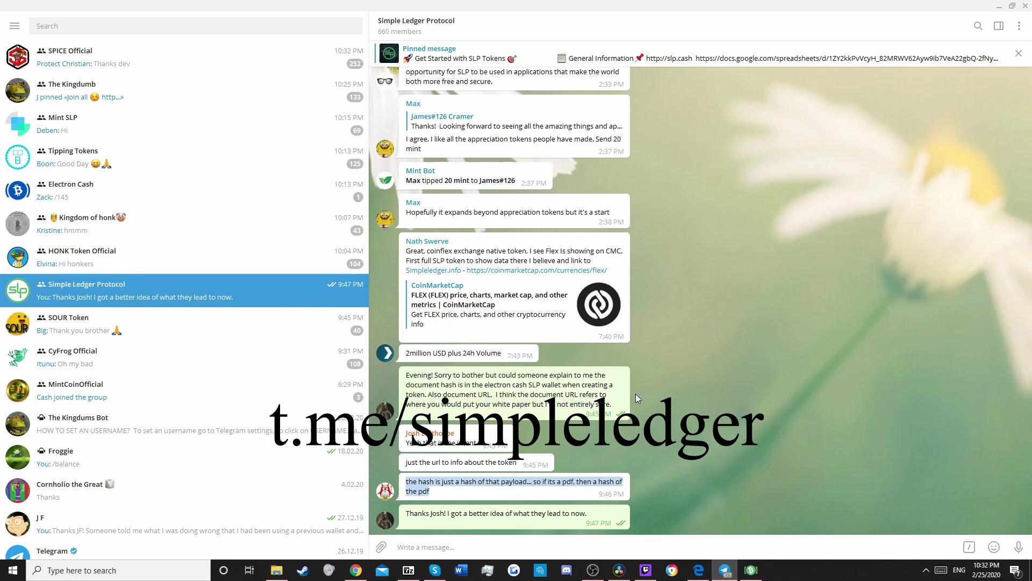
mouse_move(727, 573)
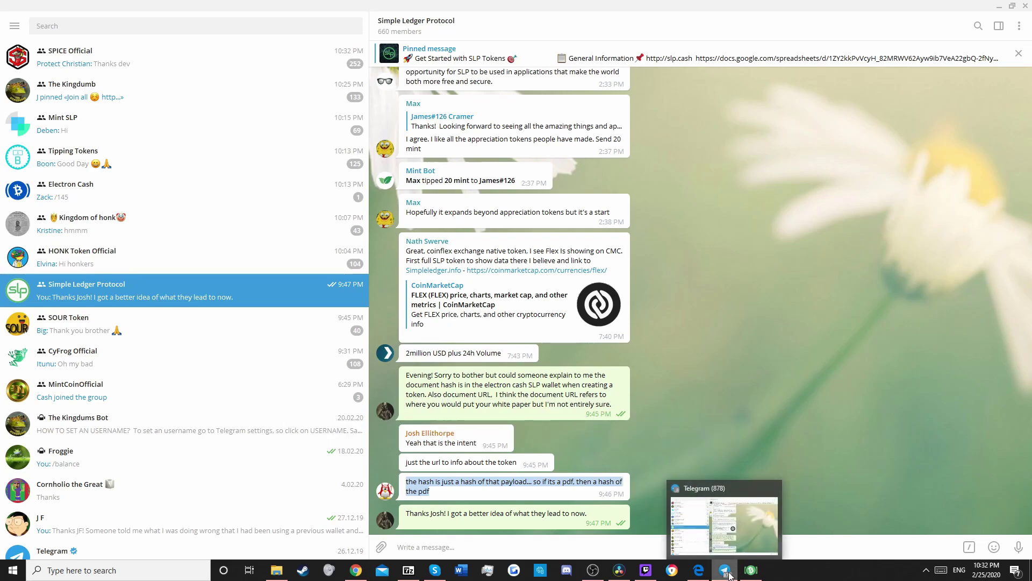
click(270, 196)
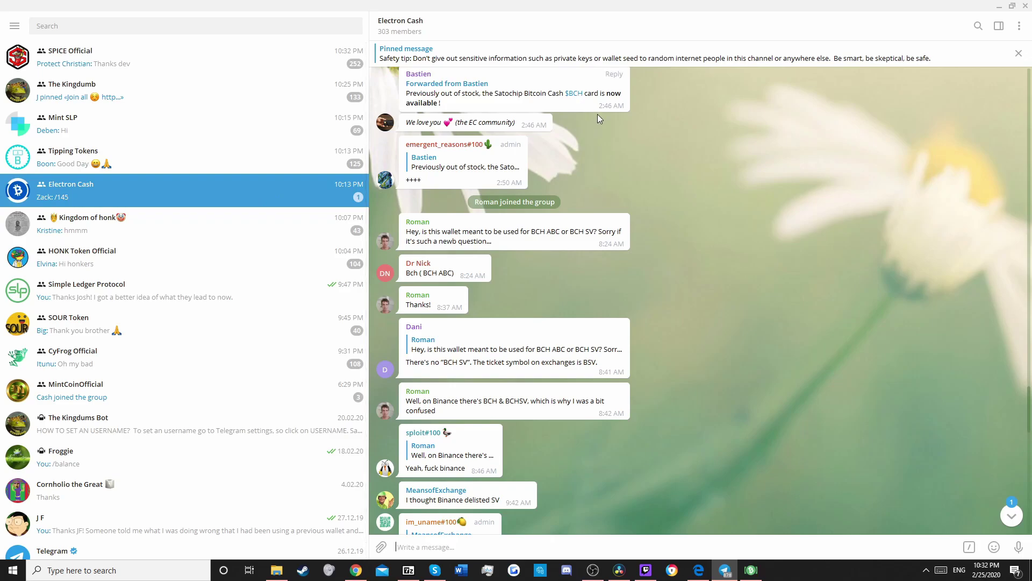
scroll(738, 402, down, 5)
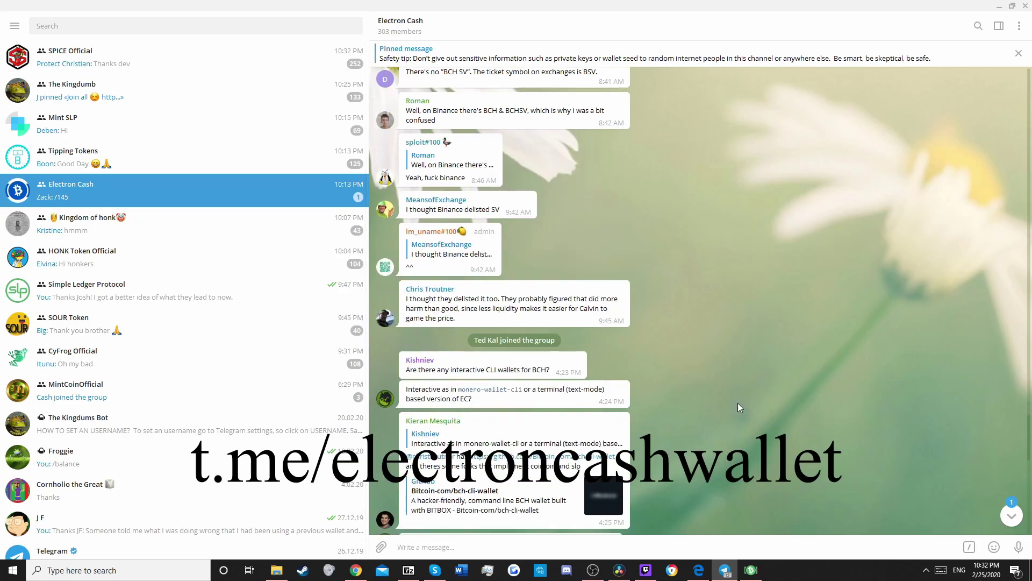
click(1020, 518)
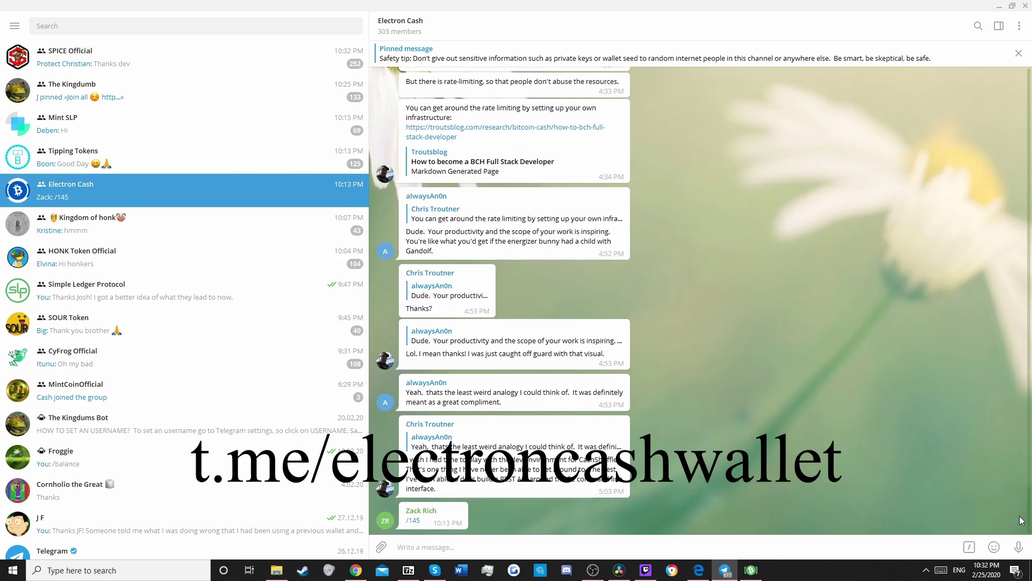
click(163, 301)
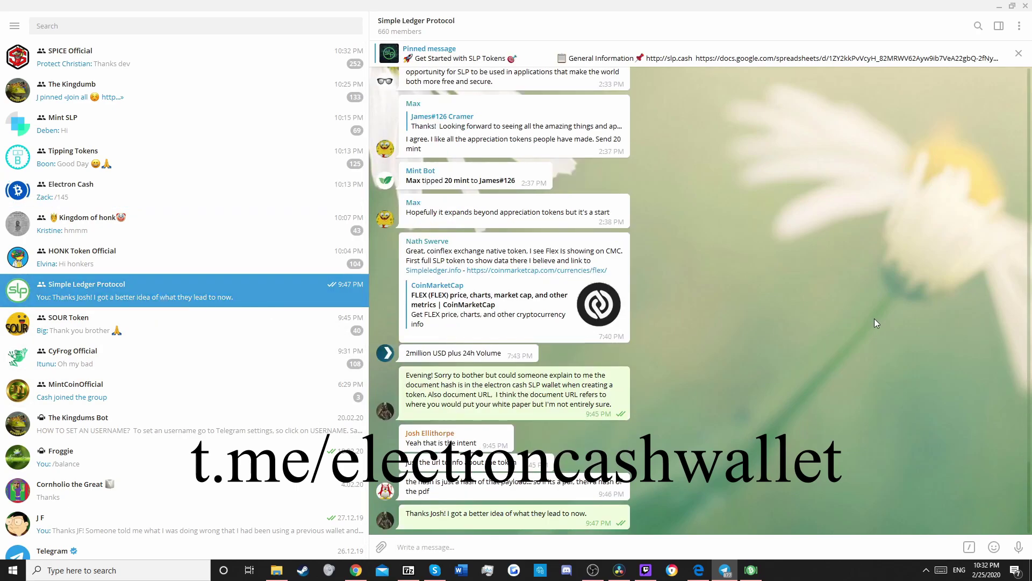